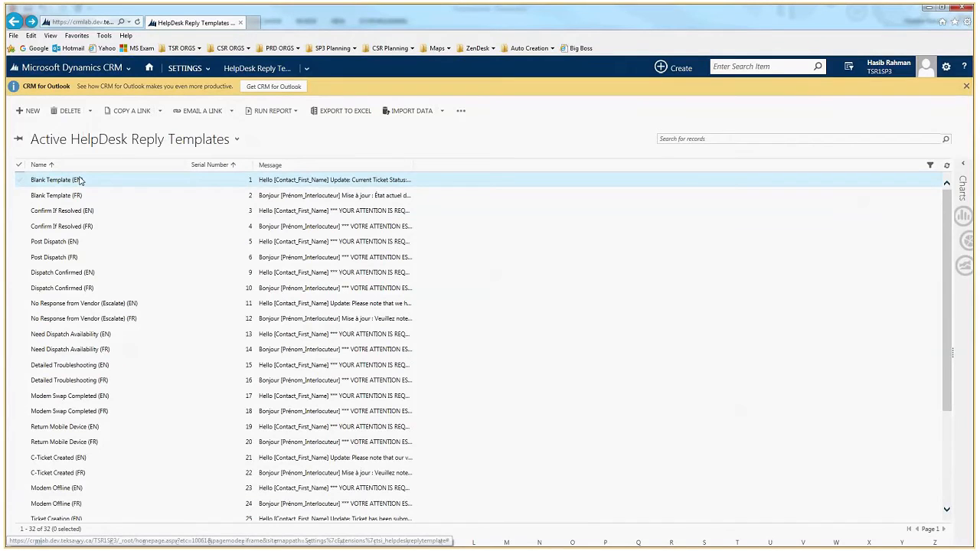
View the Blank Template (EN) record's fields and return to the HelpDesk Reply Templates list.
click(52, 181)
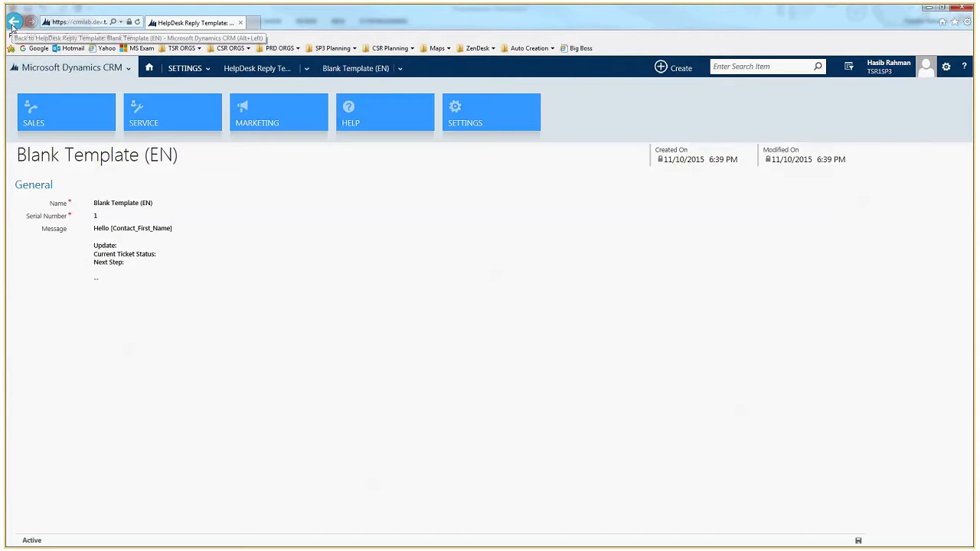
click(12, 22)
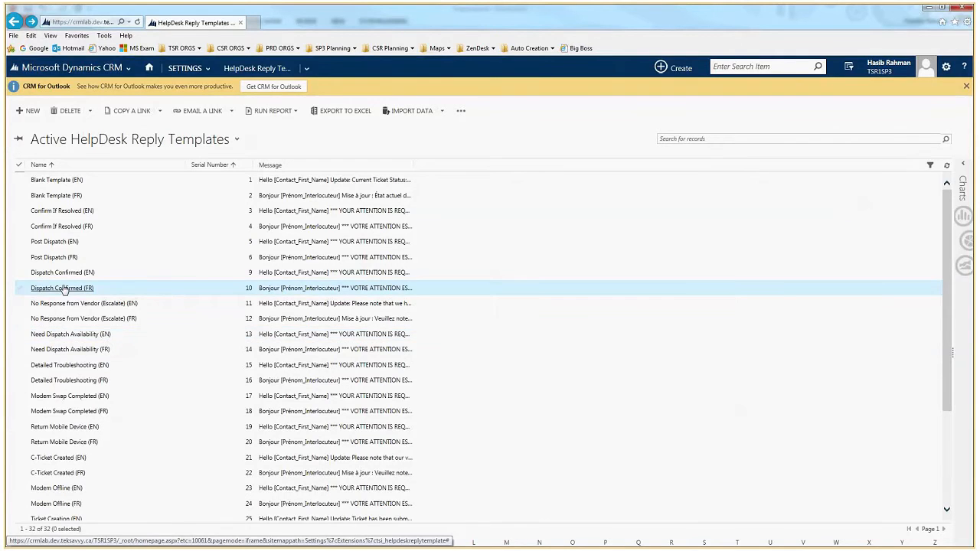
Export the active HelpDesk Reply Templates as a static worksheet available for re-importing, saving the XML file to the Desktop.
click(346, 112)
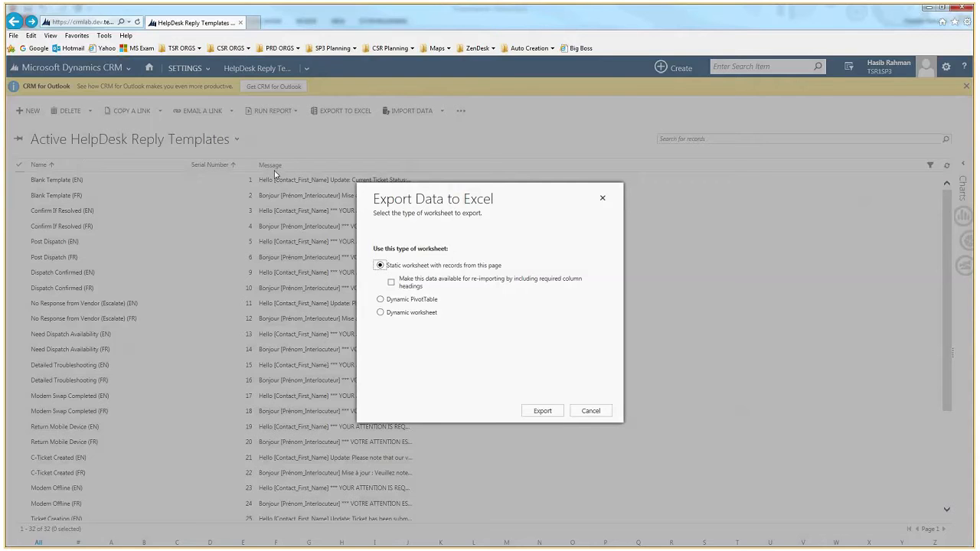
click(391, 282)
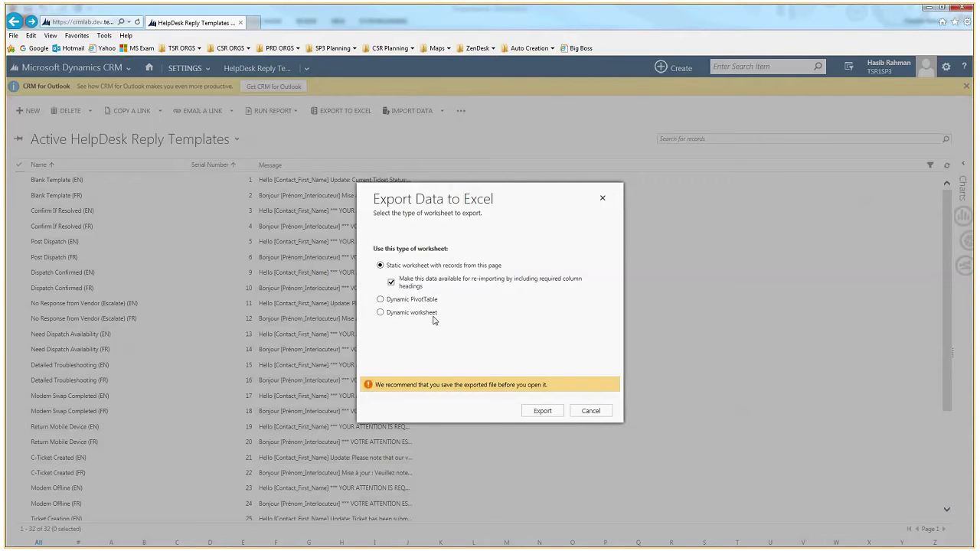
click(539, 414)
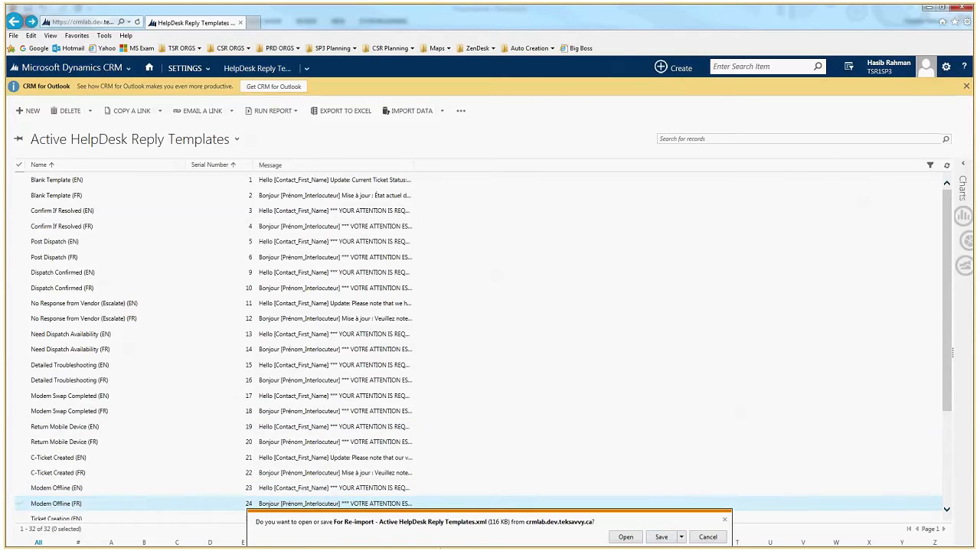
click(681, 538)
click(709, 526)
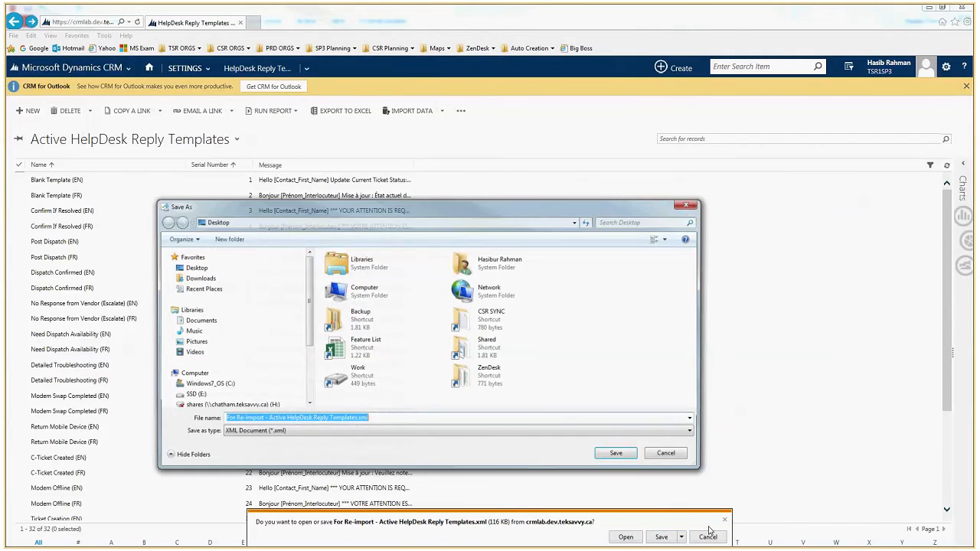
click(190, 268)
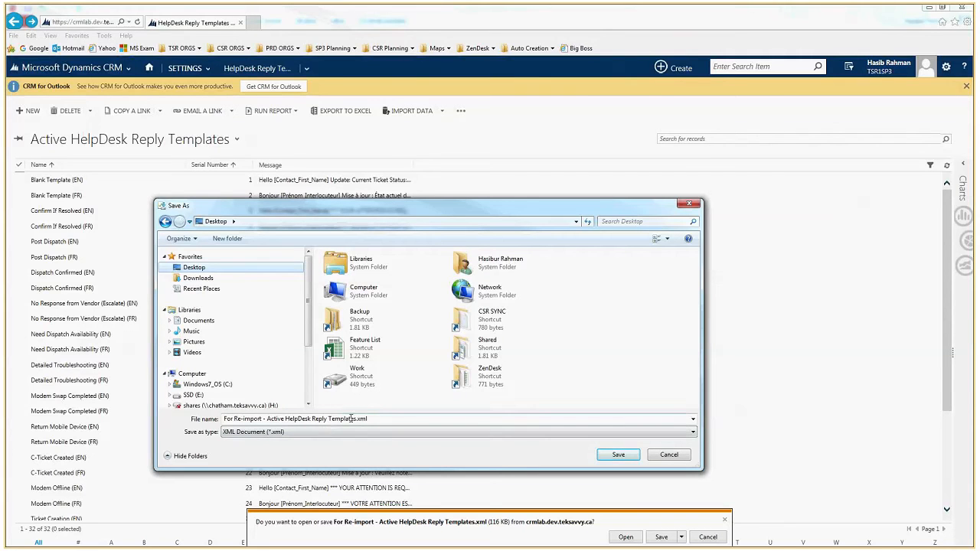
click(617, 456)
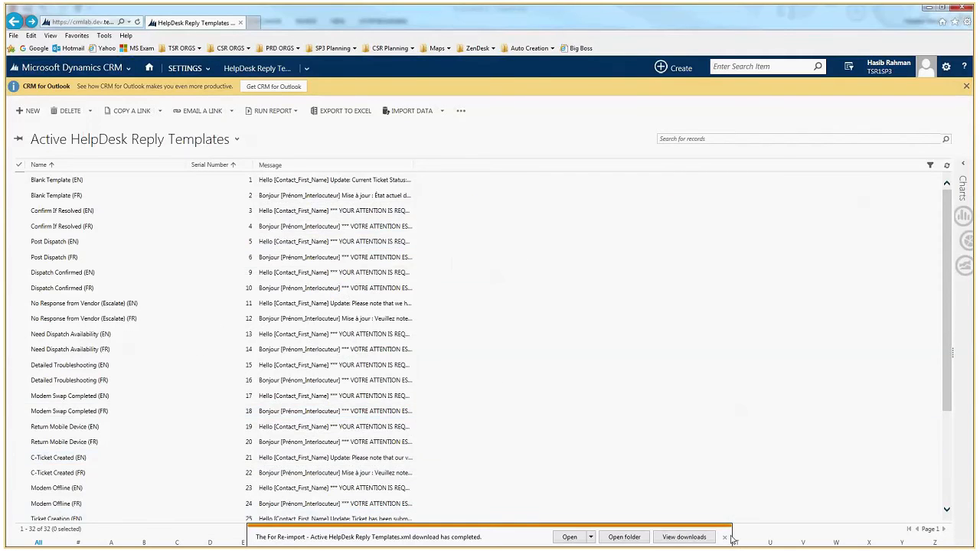
Delete all records in the Active HelpDesk Reply Templates list.
click(19, 165)
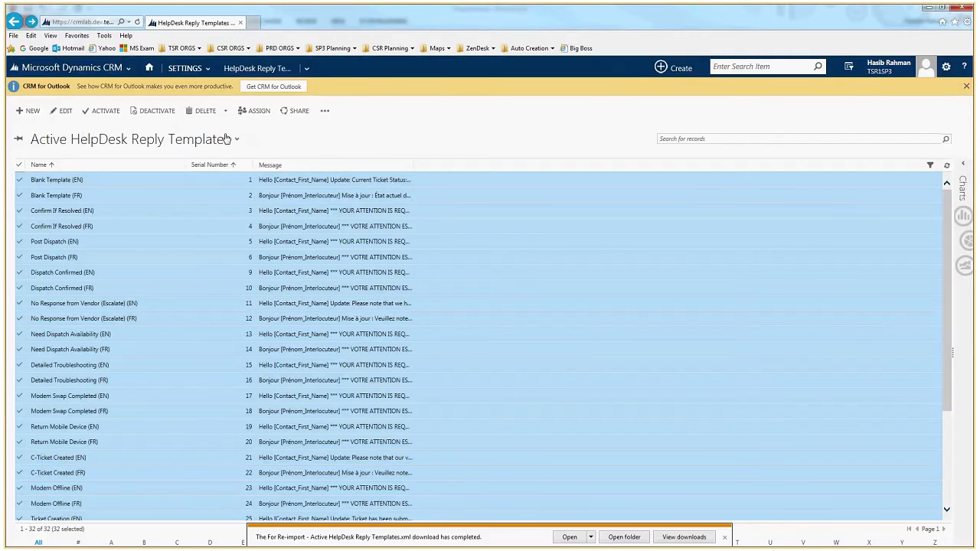
click(203, 110)
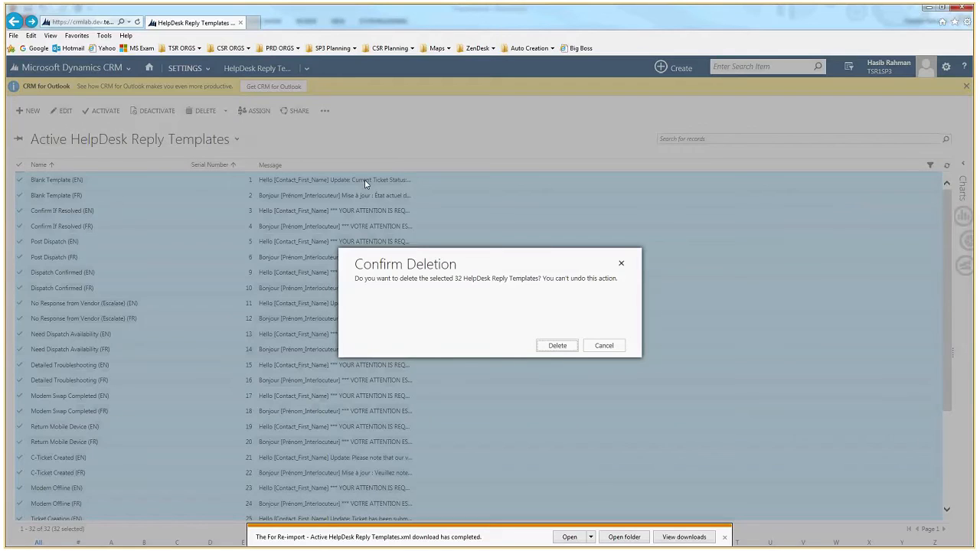
click(558, 347)
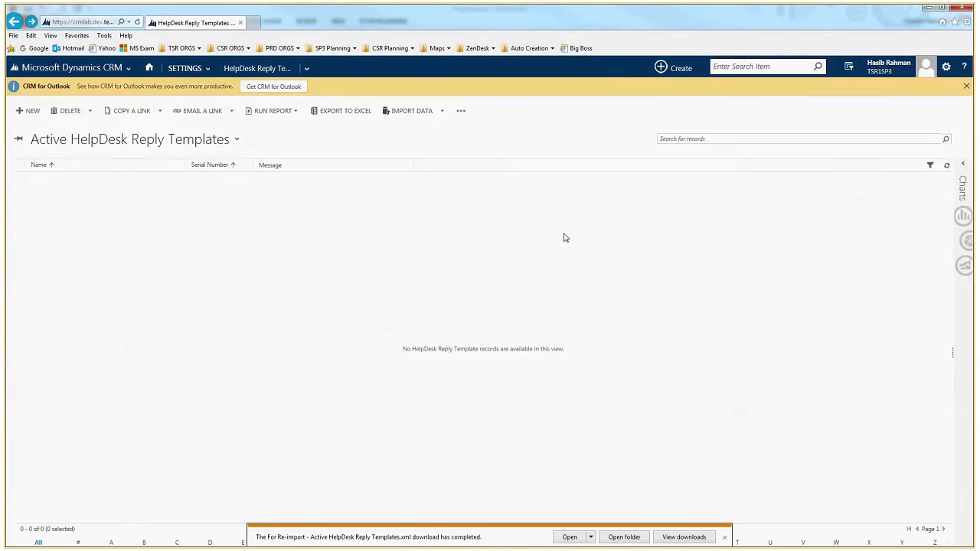
Minimize the open windows and move the exported XML file's icon near the middle of the desktop.
click(926, 9)
click(926, 10)
click(940, 11)
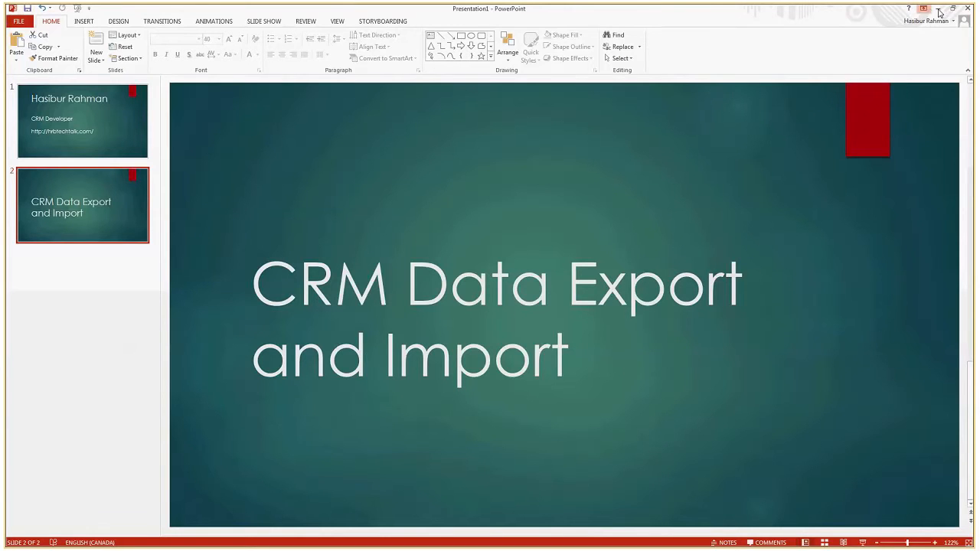
click(940, 11)
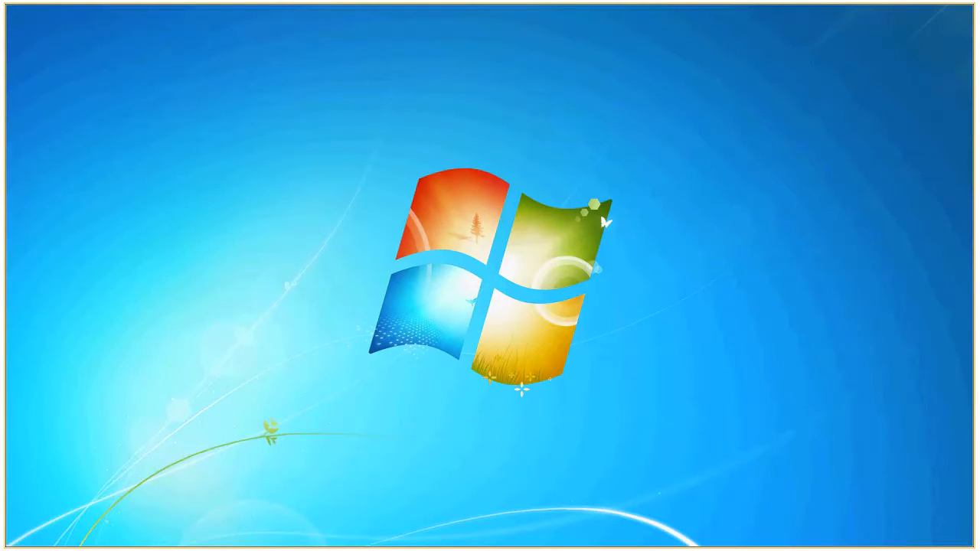
drag(465, 243, 438, 238)
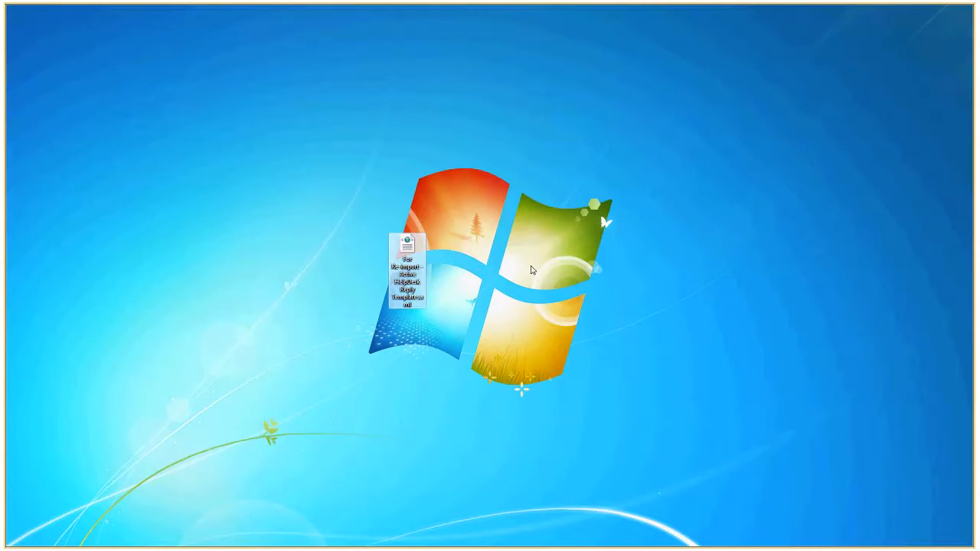
click(517, 158)
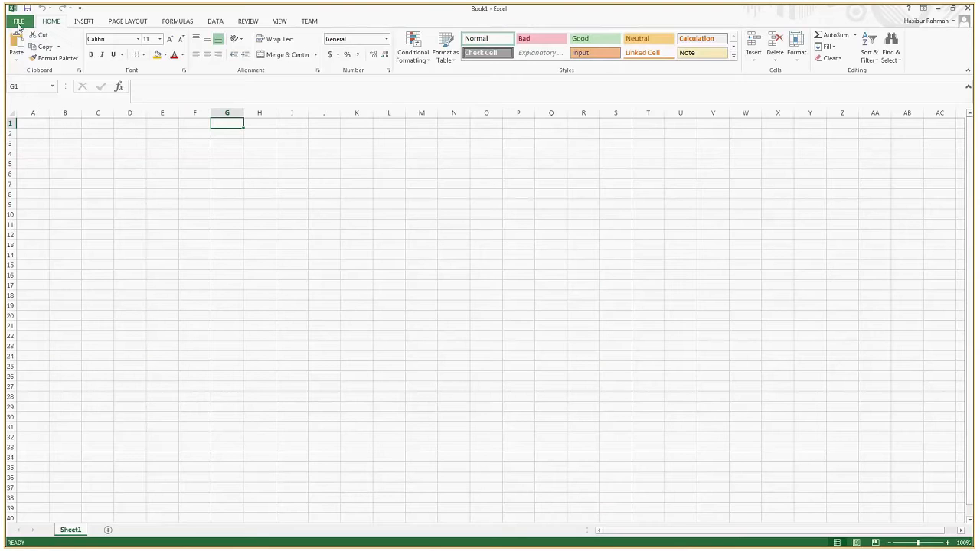
In Excel, open the exported "For Re-import - Active HelpDesk Reply Templates.xml" file from the Desktop.
click(19, 22)
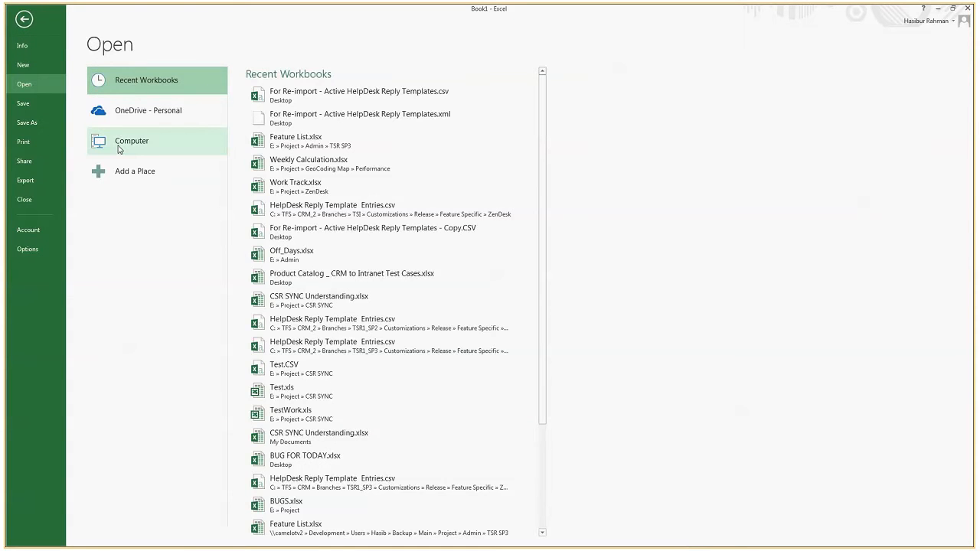
click(120, 147)
click(266, 249)
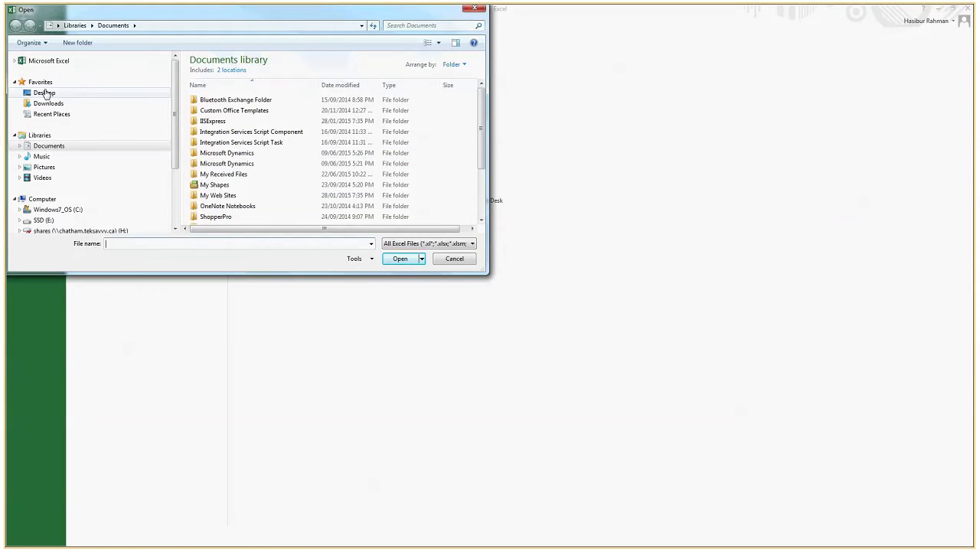
click(44, 92)
double_click(387, 155)
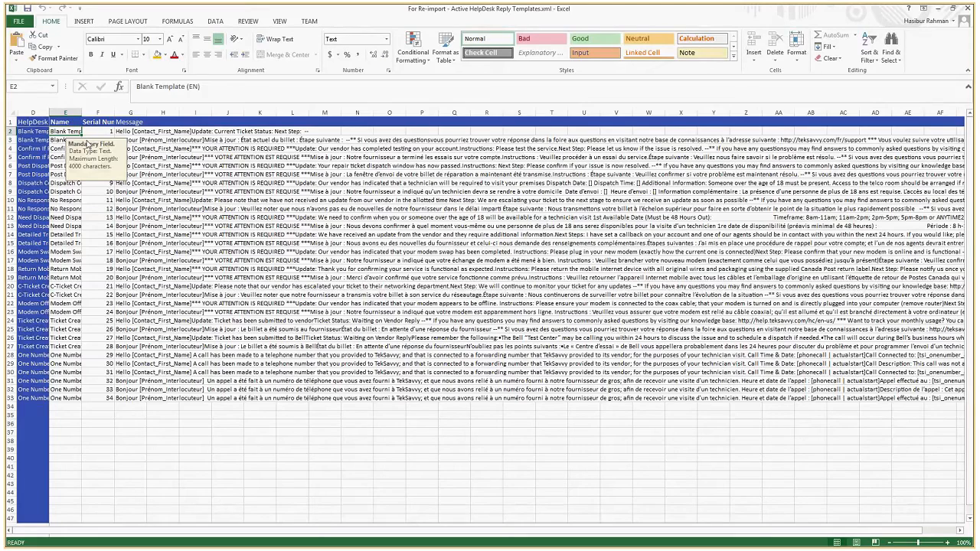
Start saving a copy of the workbook with CSV (Comma delimited) as the file type.
click(18, 20)
click(27, 123)
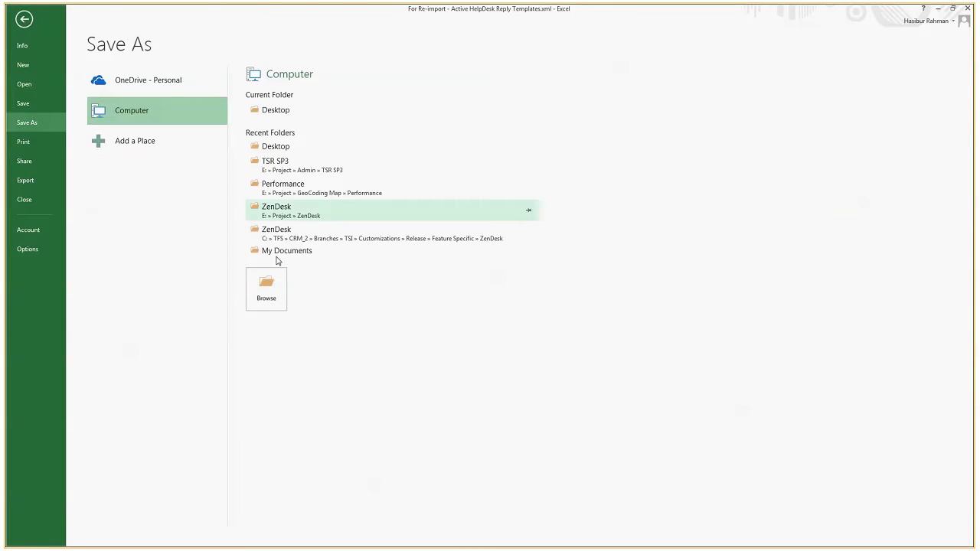
click(275, 283)
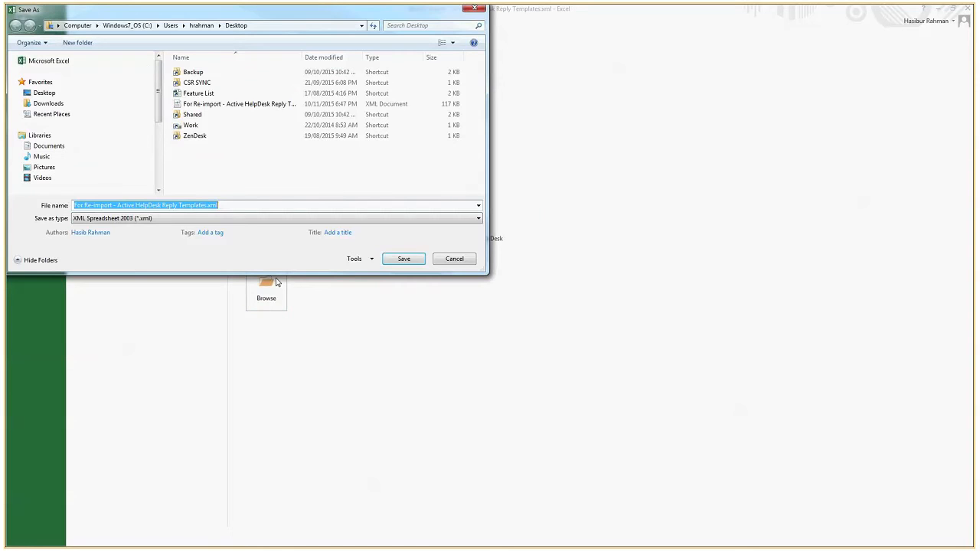
click(242, 221)
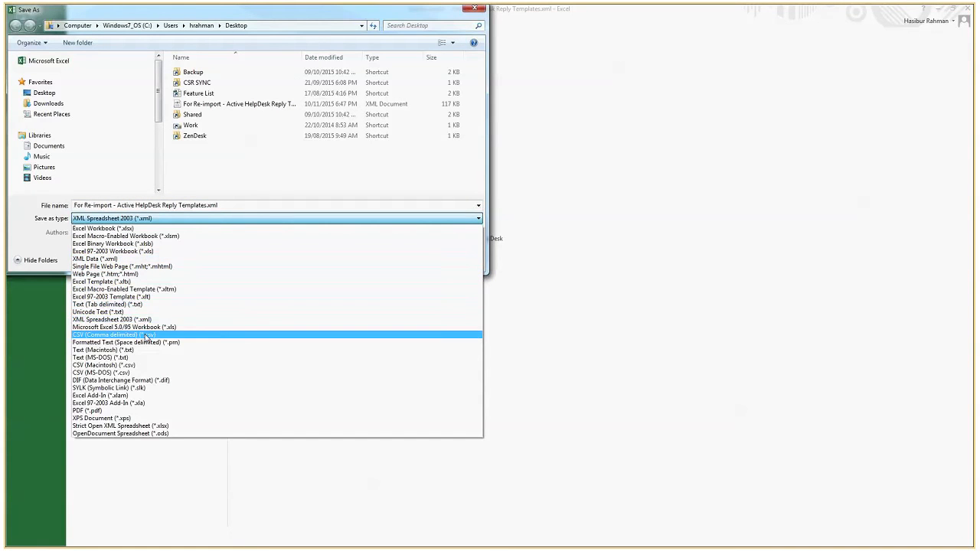
click(148, 340)
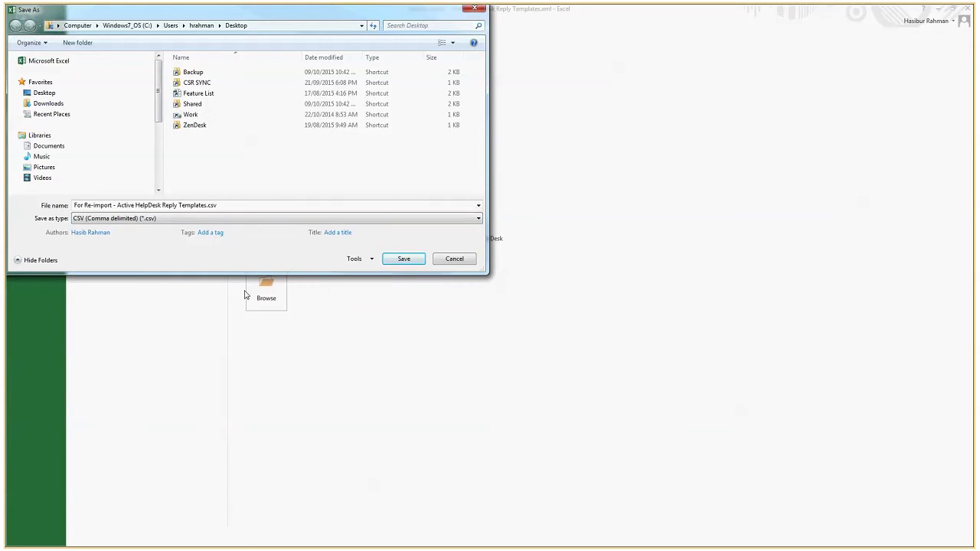
Name the copy ImportOriginalFile.csv and save only the active sheet to the Desktop, keeping the CSV format.
click(206, 206)
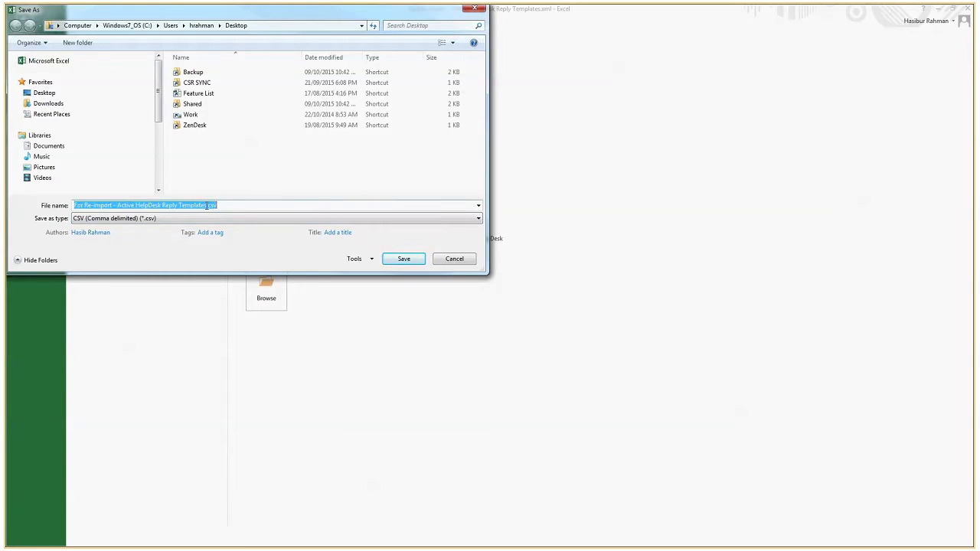
drag(206, 205, 65, 201)
key(BackSpace)
text(Import)
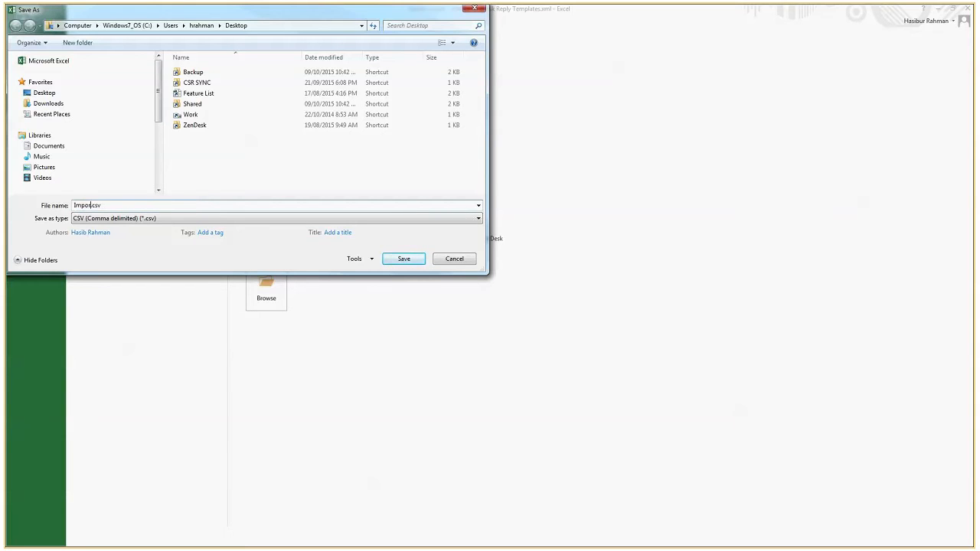
text(On)
text(igina)
text(l)
text(File)
click(46, 92)
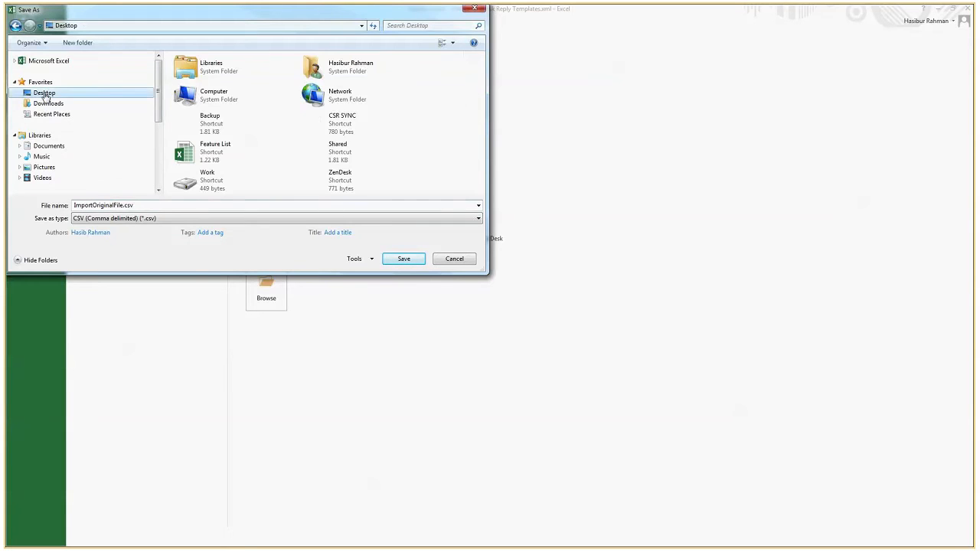
click(402, 259)
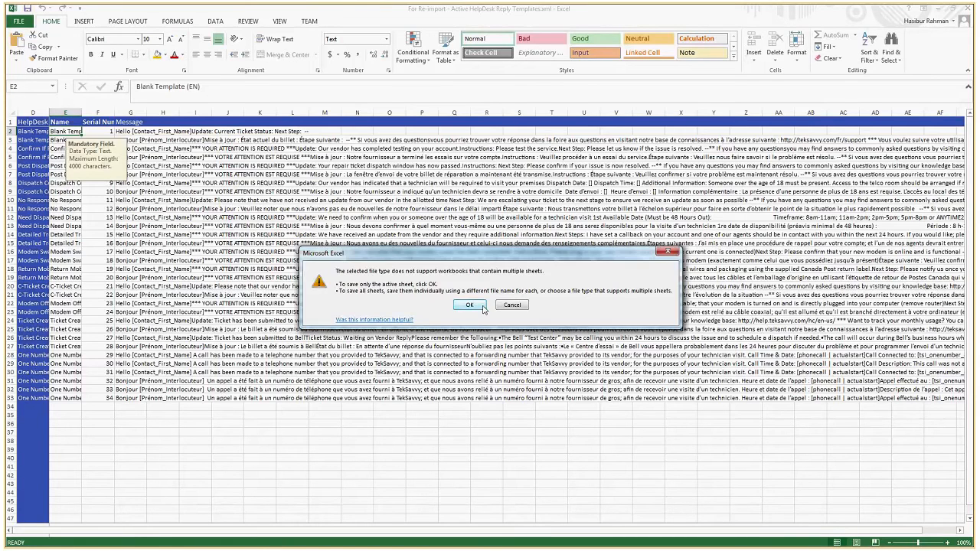
click(480, 308)
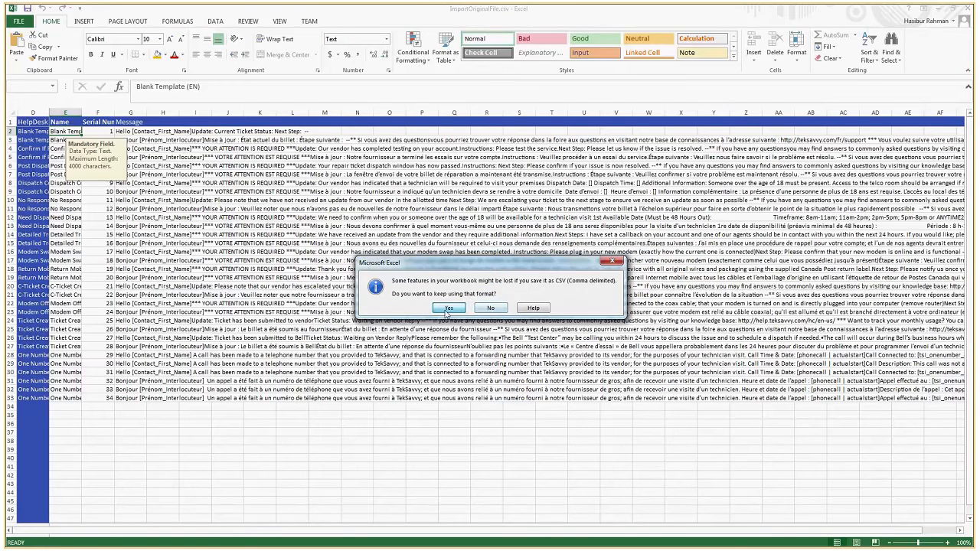
click(447, 310)
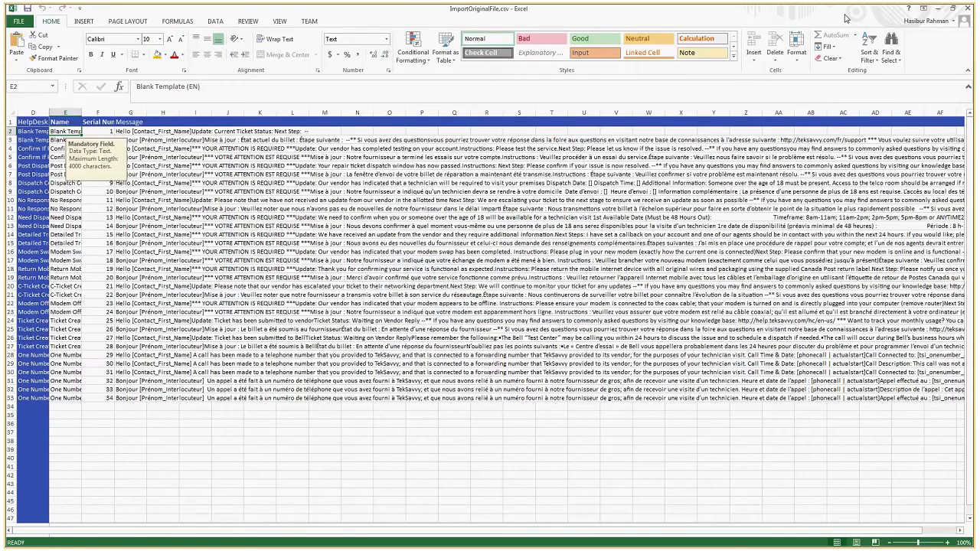
Close the ImportOriginalFile.csv workbook and the empty workbook behind it.
click(969, 7)
click(448, 308)
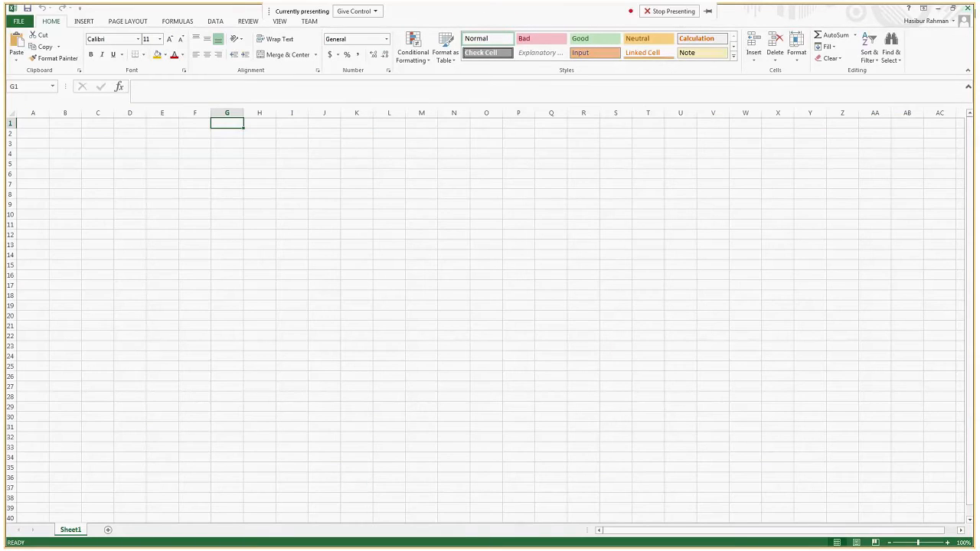
click(967, 8)
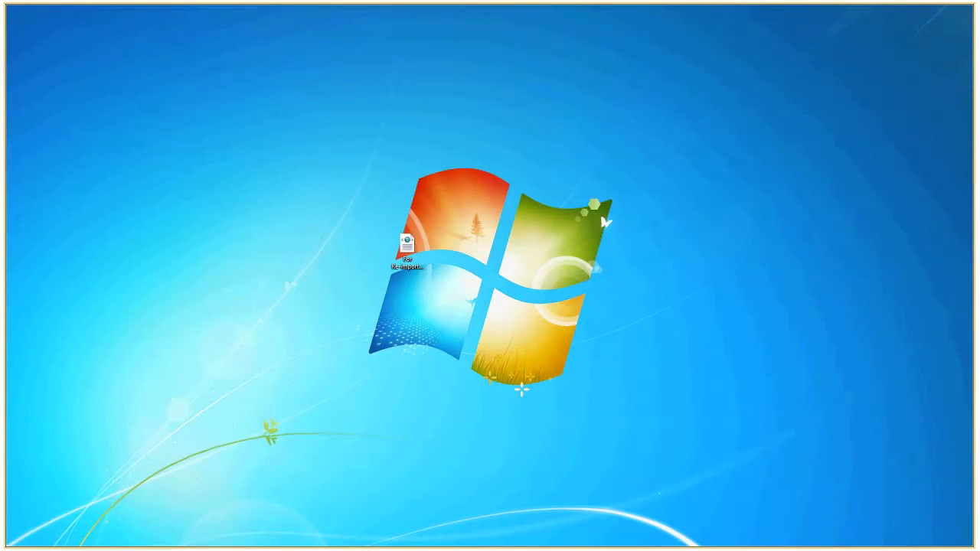
Place ImportOriginalFile.csv beside the XML file on the desktop and open it in Excel.
drag(302, 273, 484, 246)
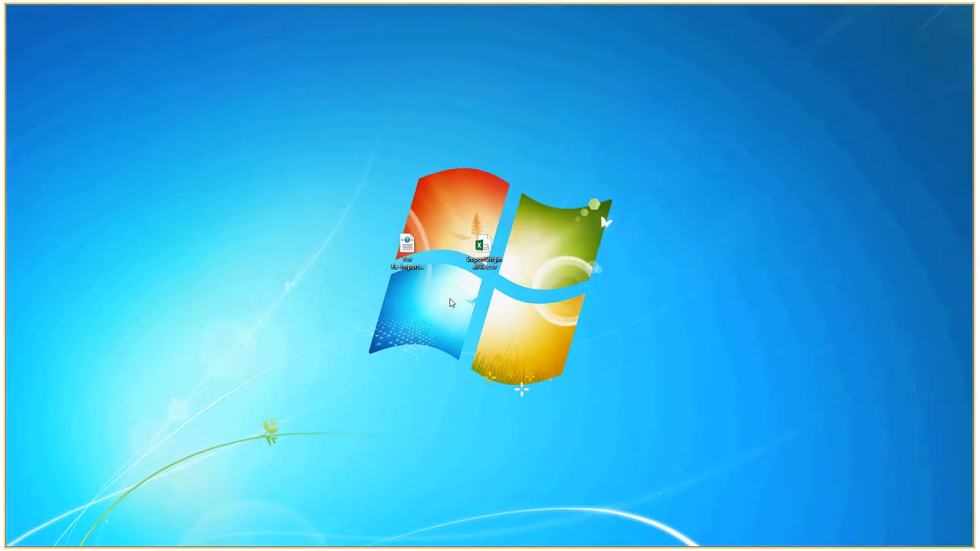
mouse_move(481, 268)
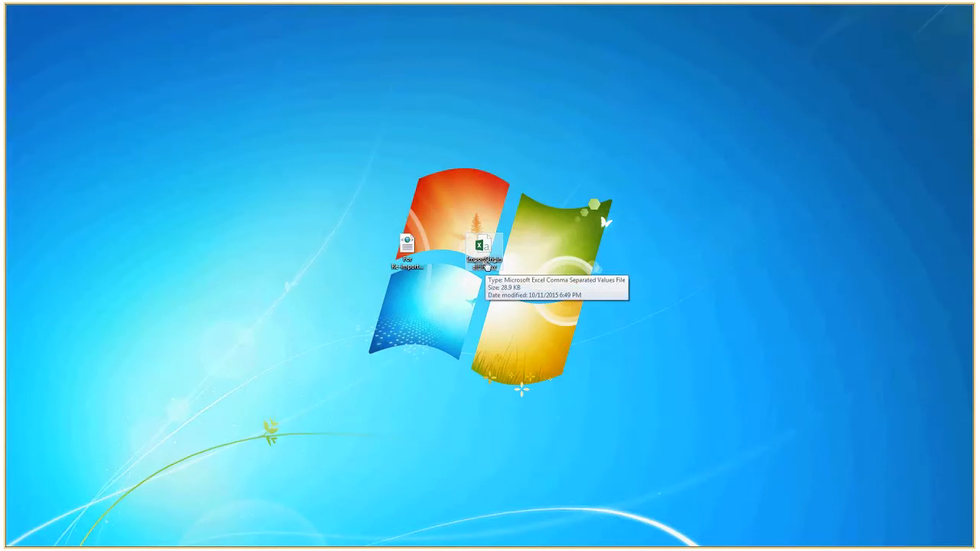
click(486, 265)
double_click(486, 265)
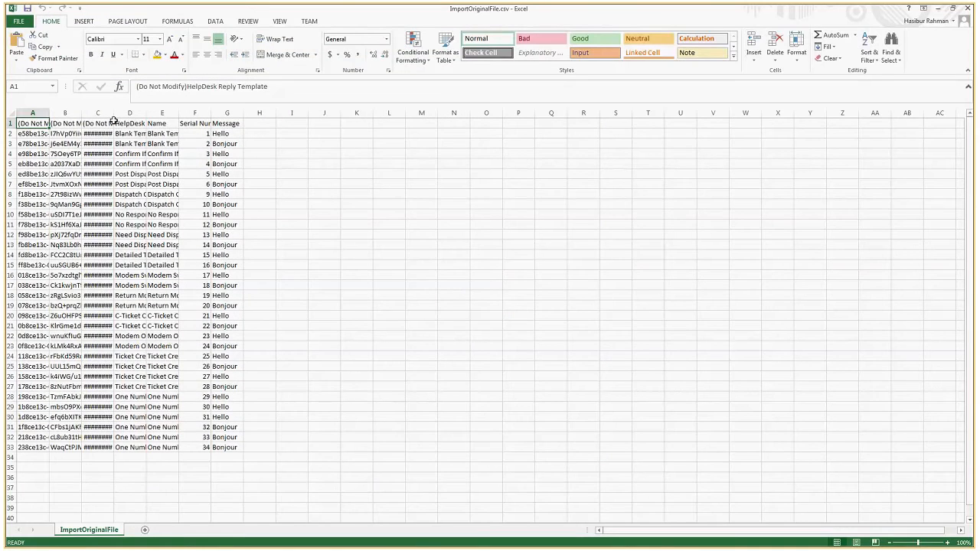
Widen the Checksum and Modified On columns so their full headings can be read.
drag(113, 121, 160, 120)
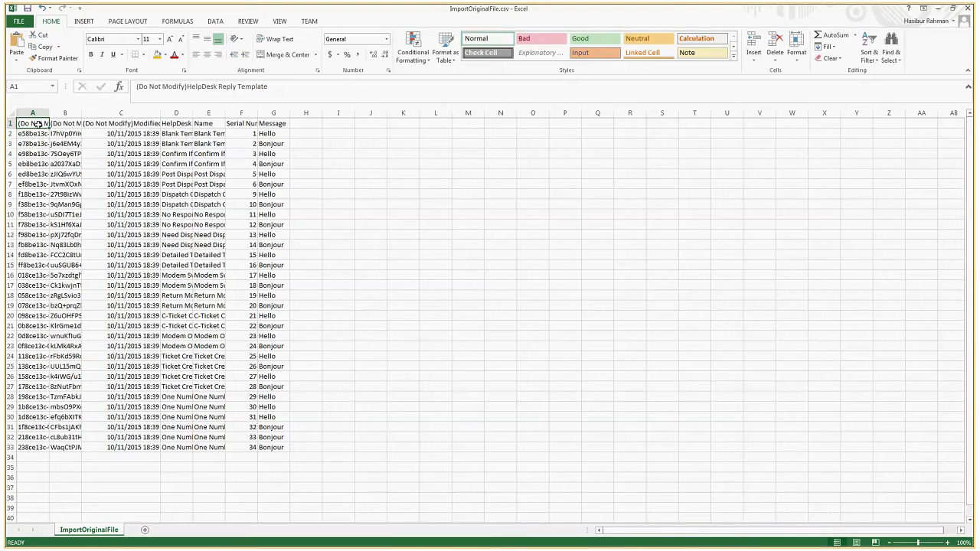
click(84, 123)
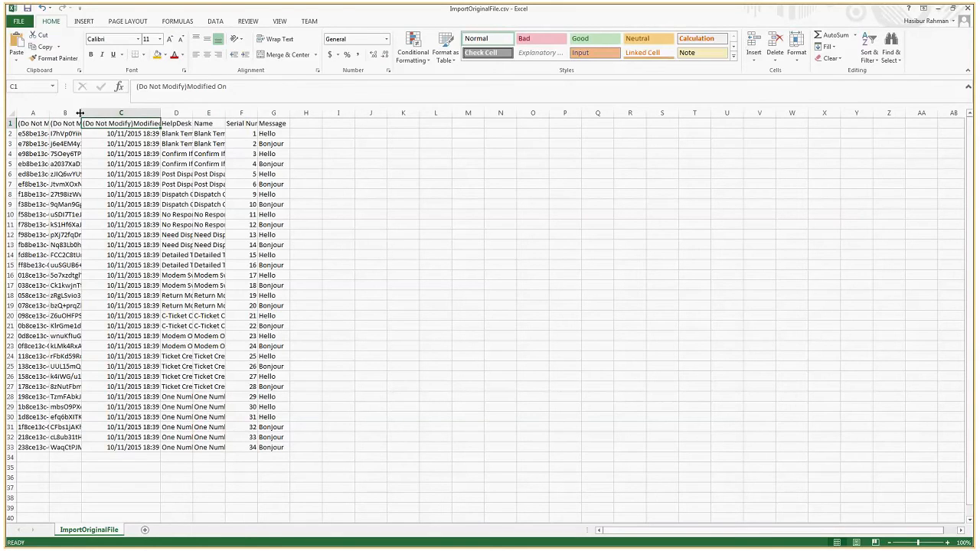
drag(80, 112, 144, 113)
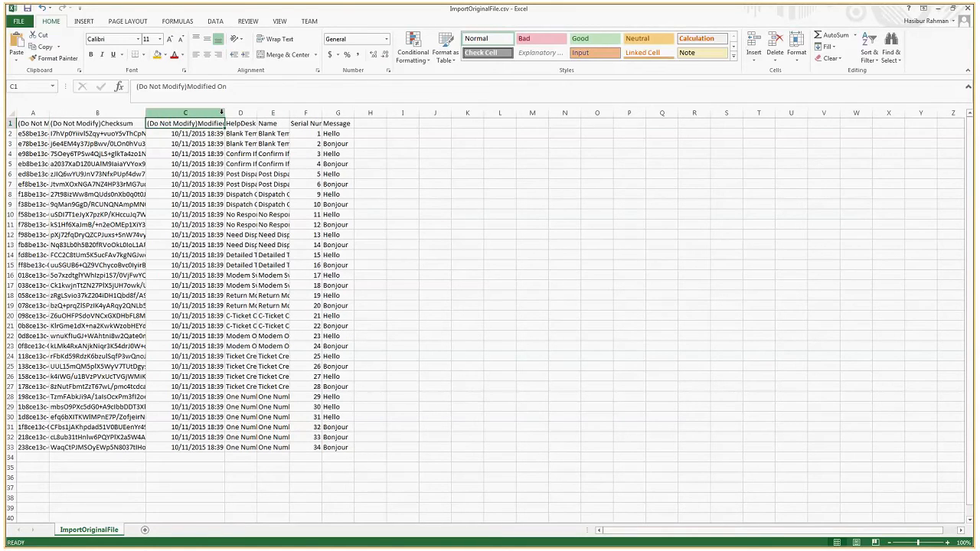
drag(225, 113, 301, 112)
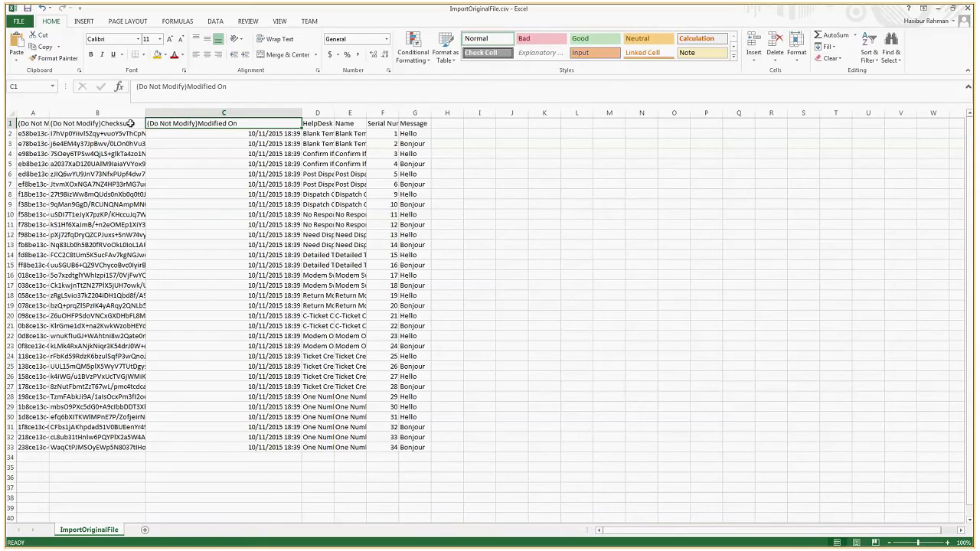
Delete the three (Do Not Modify) columns and the HelpDesk Reply Template column, keeping Name, Serial Number and Message.
click(36, 113)
ctrl+click(85, 113)
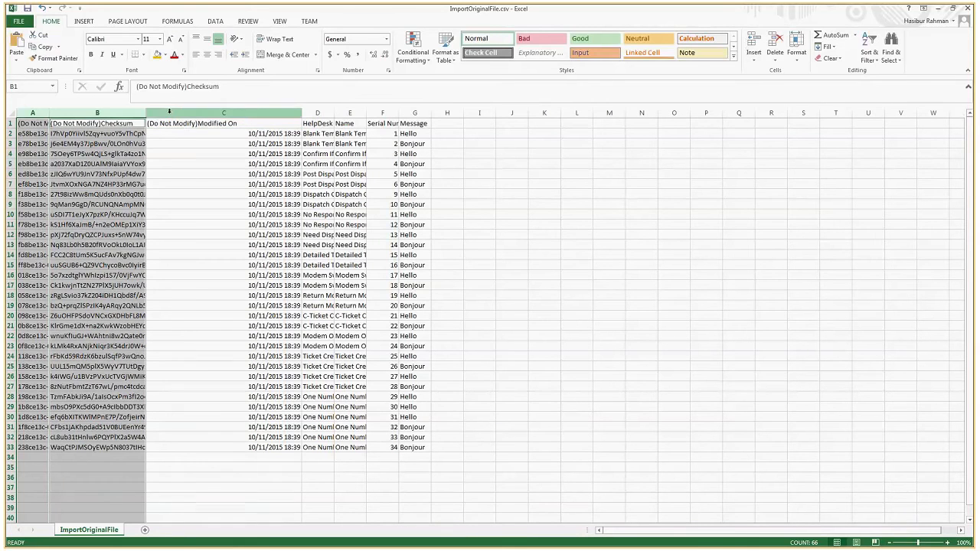
ctrl+click(178, 112)
ctrl+click(316, 112)
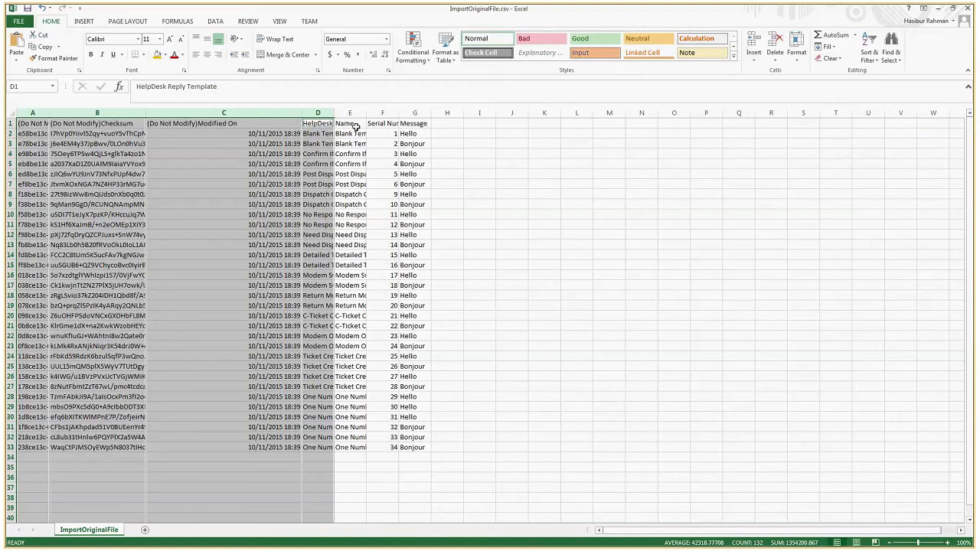
right_click(165, 112)
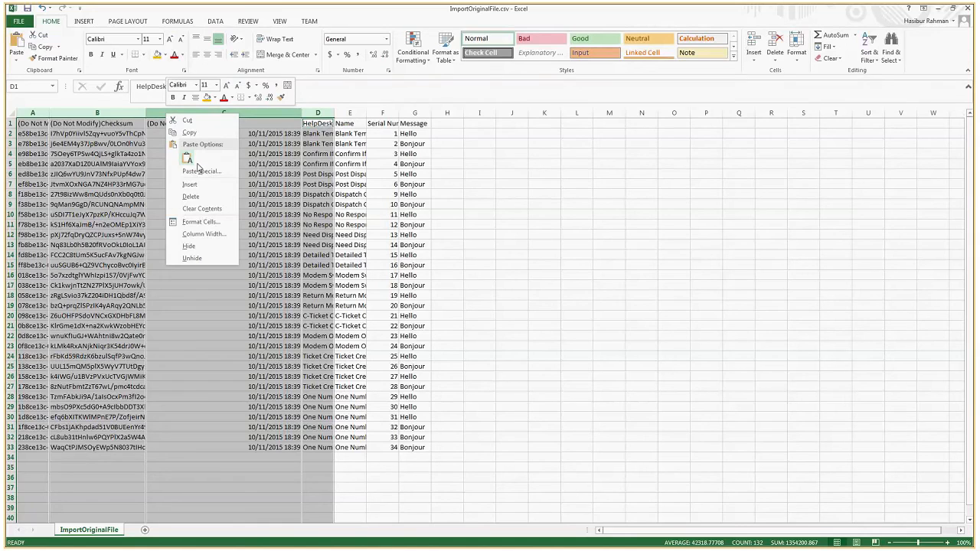
click(191, 196)
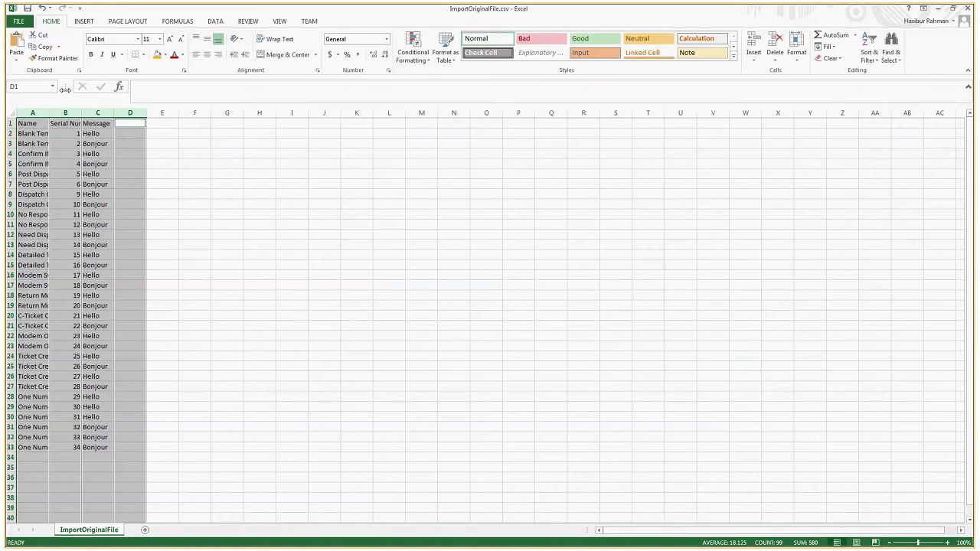
Save ImportOriginalFile.csv in CSV format and close it, replacing the existing copy on the Desktop.
click(27, 8)
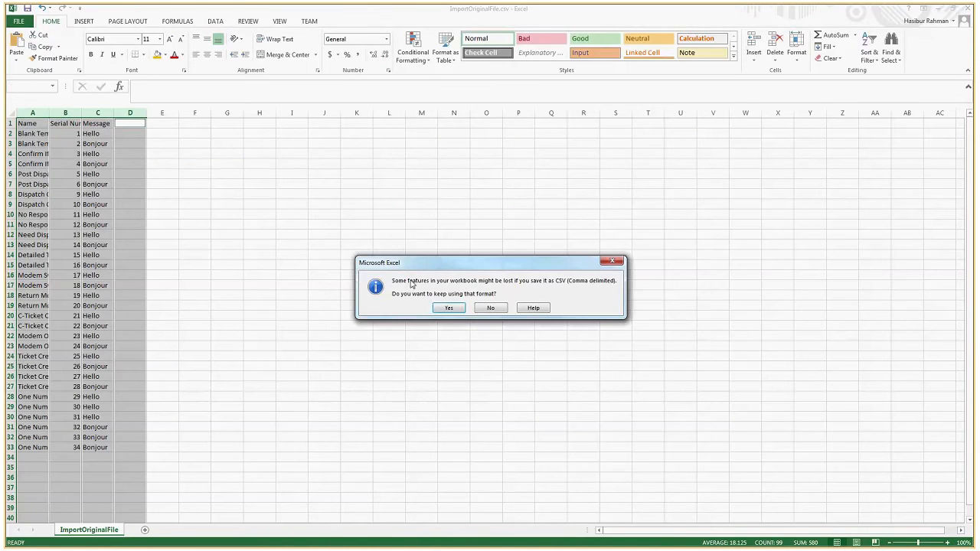
click(439, 310)
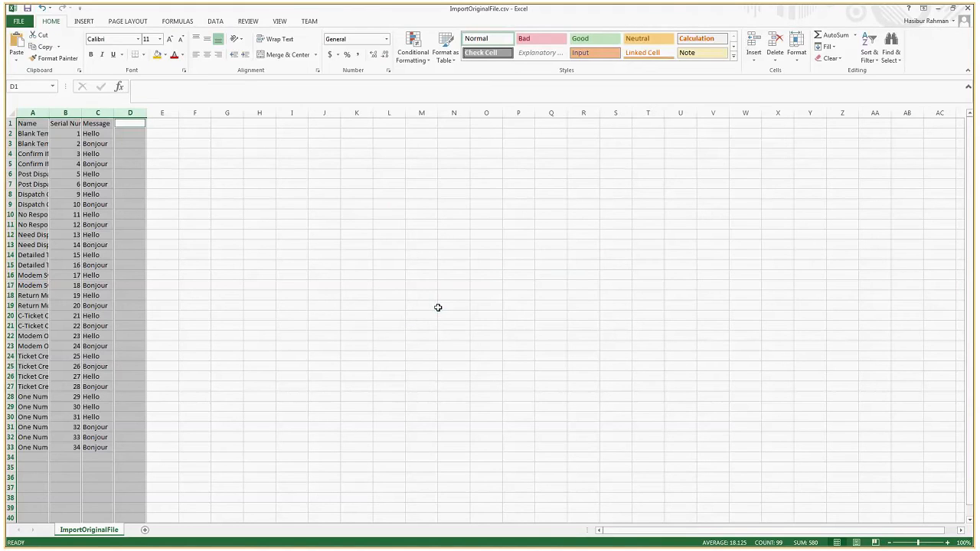
click(968, 9)
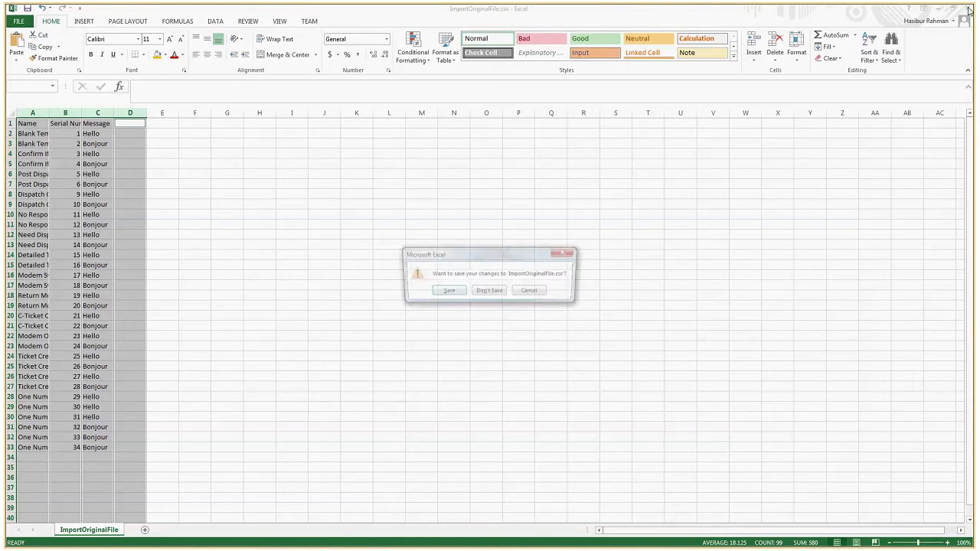
click(440, 291)
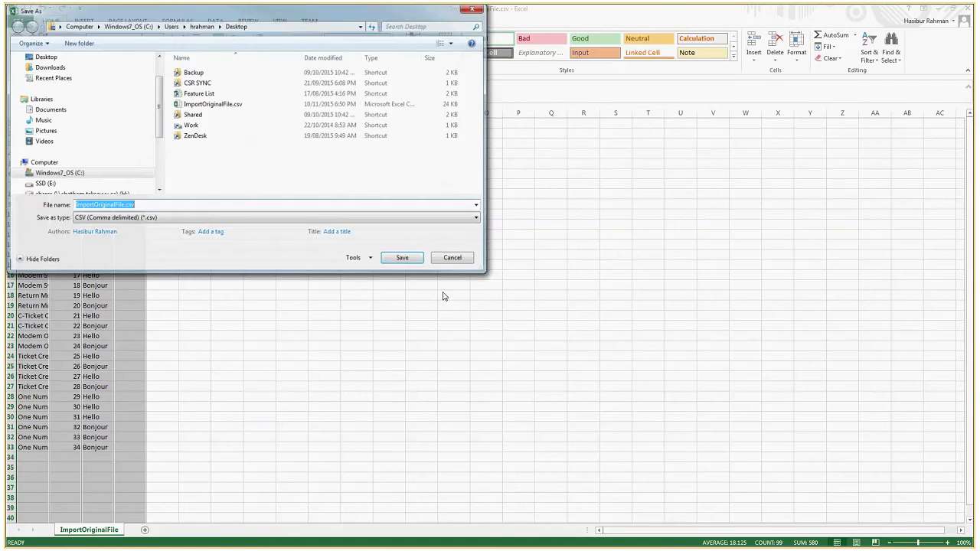
click(402, 258)
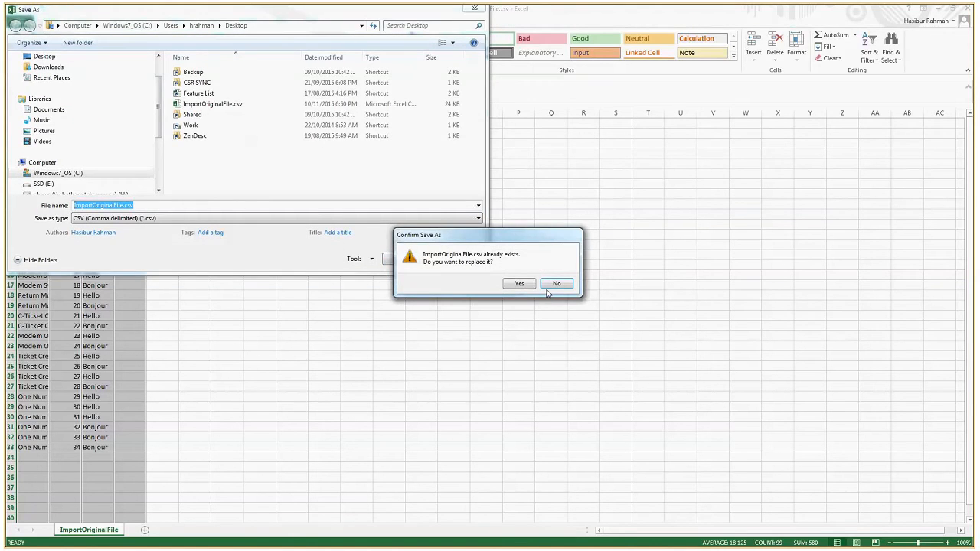
click(519, 285)
click(451, 309)
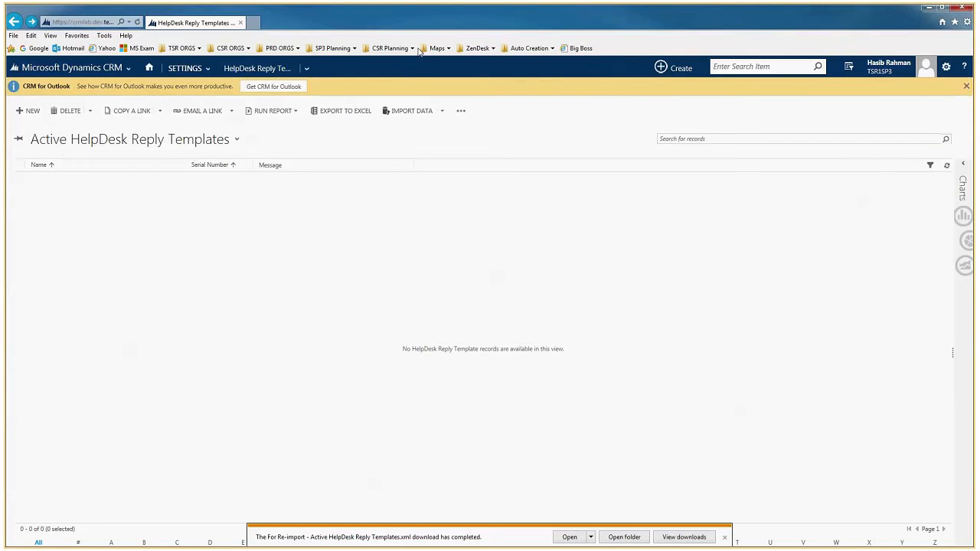
Refresh the Active HelpDesk Reply Templates list and start the Import Data wizard.
click(137, 22)
click(440, 114)
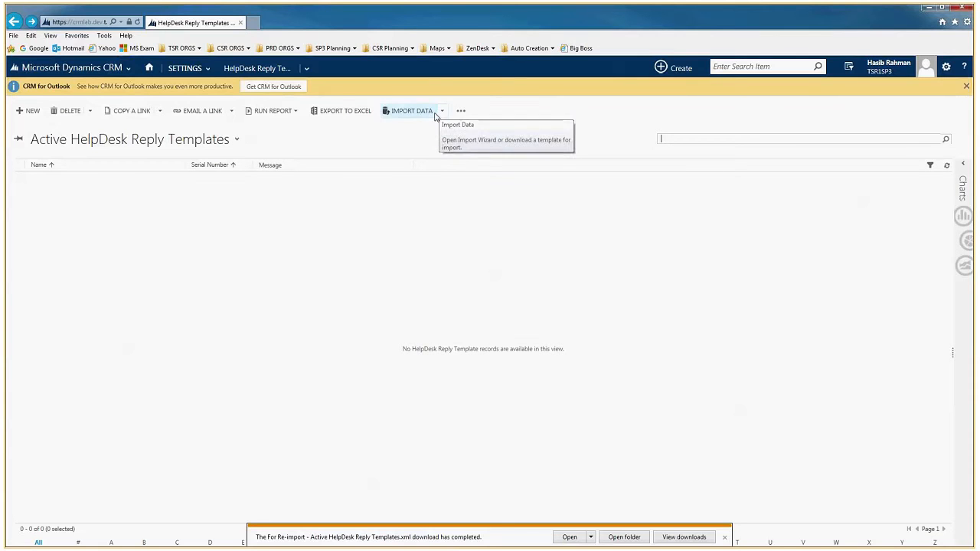
click(436, 116)
click(433, 115)
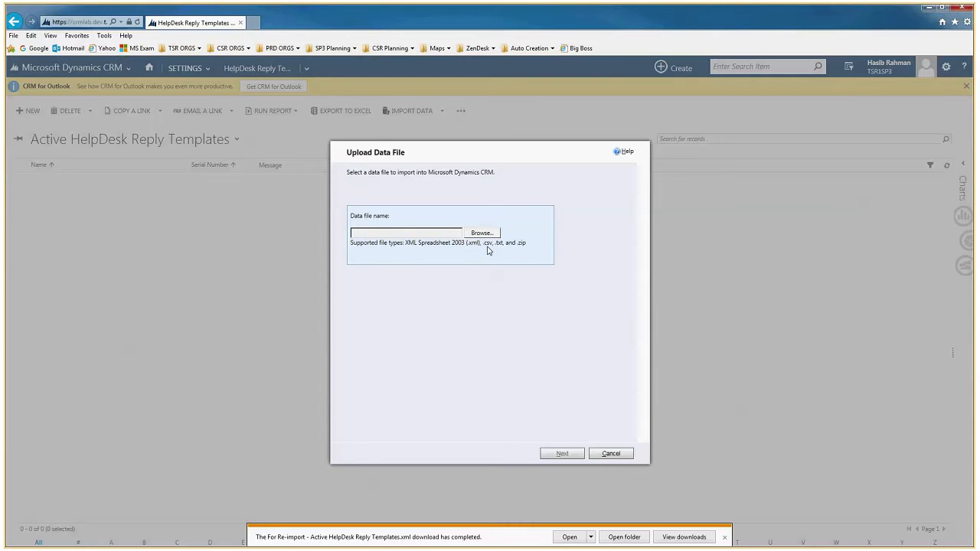
Choose ImportOriginalFile.csv from the Desktop as the data file and upload it.
click(484, 233)
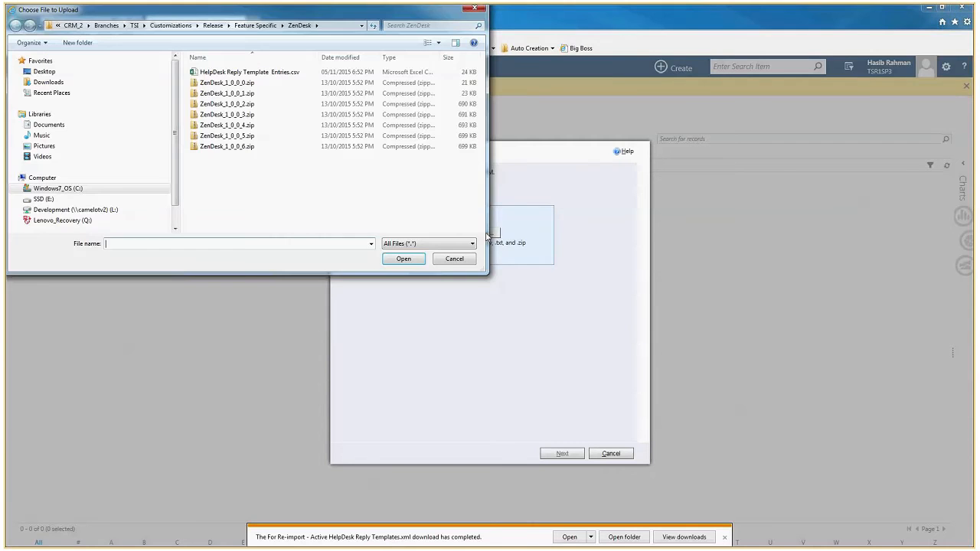
click(52, 75)
scroll(483, 173, down, 1)
scroll(483, 173, down, 2)
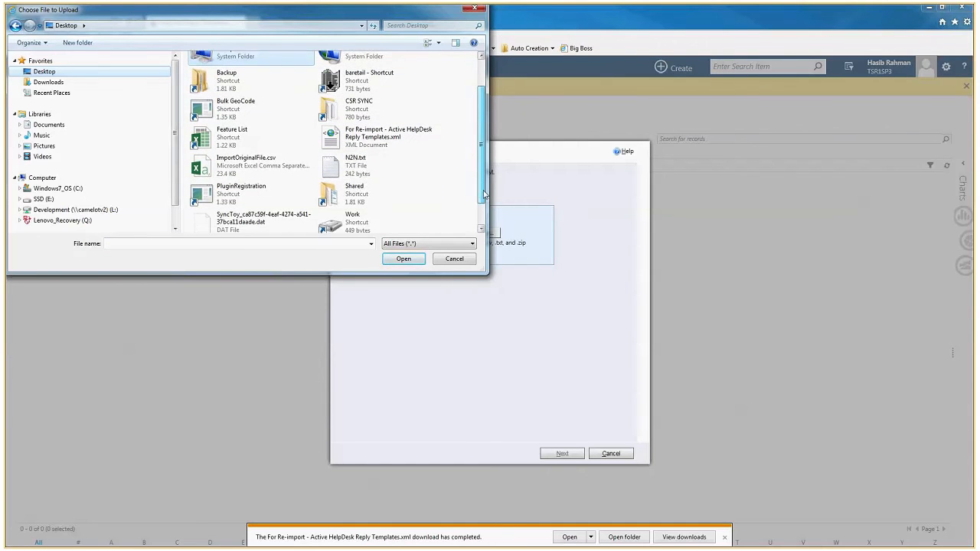
double_click(236, 167)
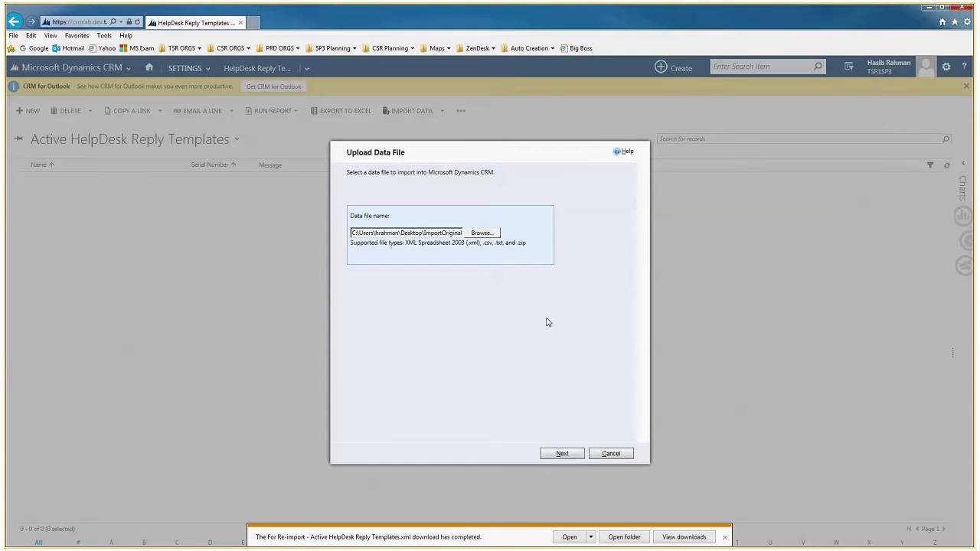
click(561, 453)
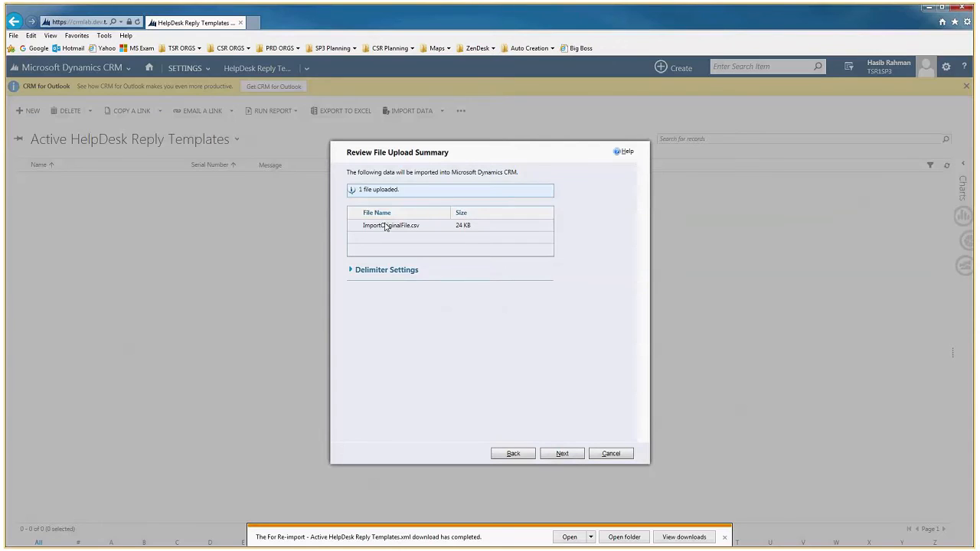
Review the delimiter settings, keep comma and quotation mark, and accept the Default (Automatic Mapping) data map.
click(353, 270)
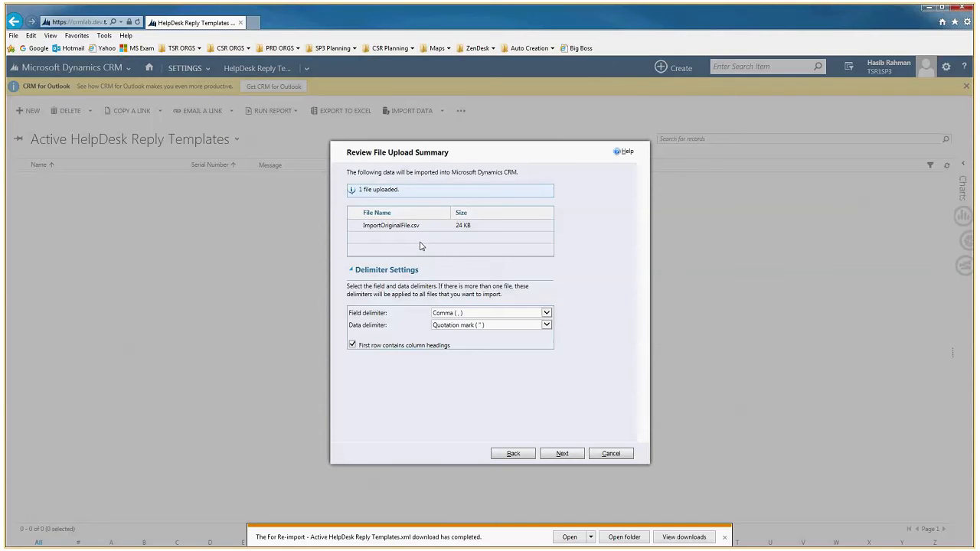
click(562, 455)
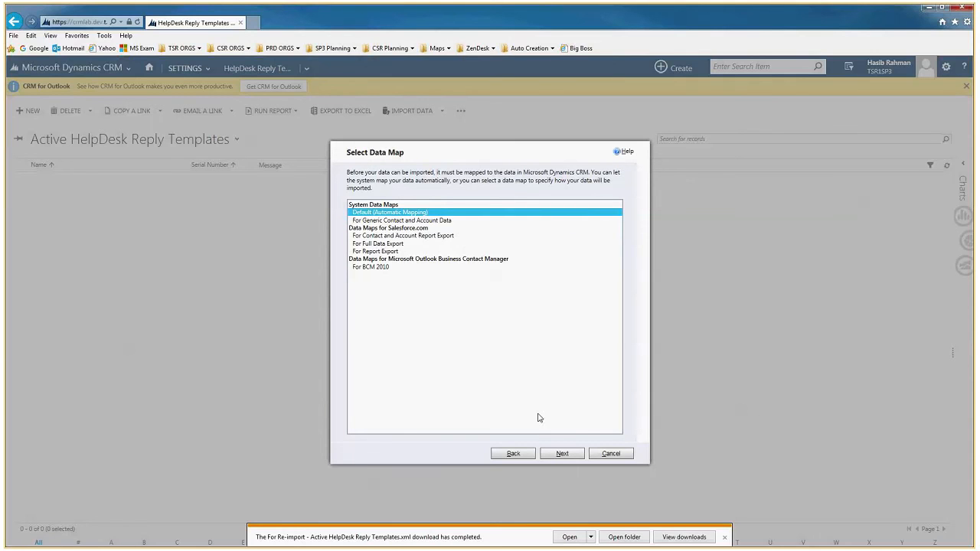
click(561, 454)
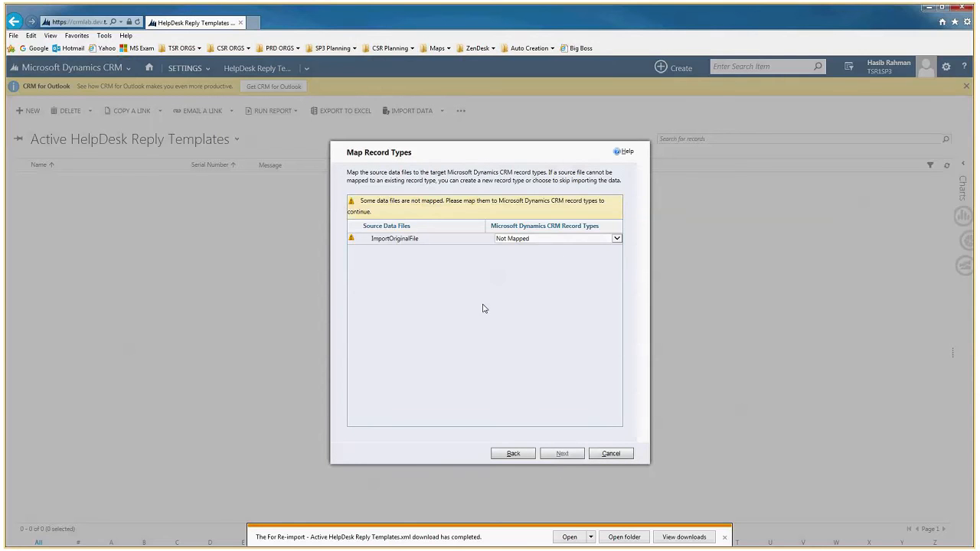
Map ImportOriginalFile to the HelpDesk Reply Template record type and continue to the field mapping.
click(561, 239)
scroll(551, 307, down, 8)
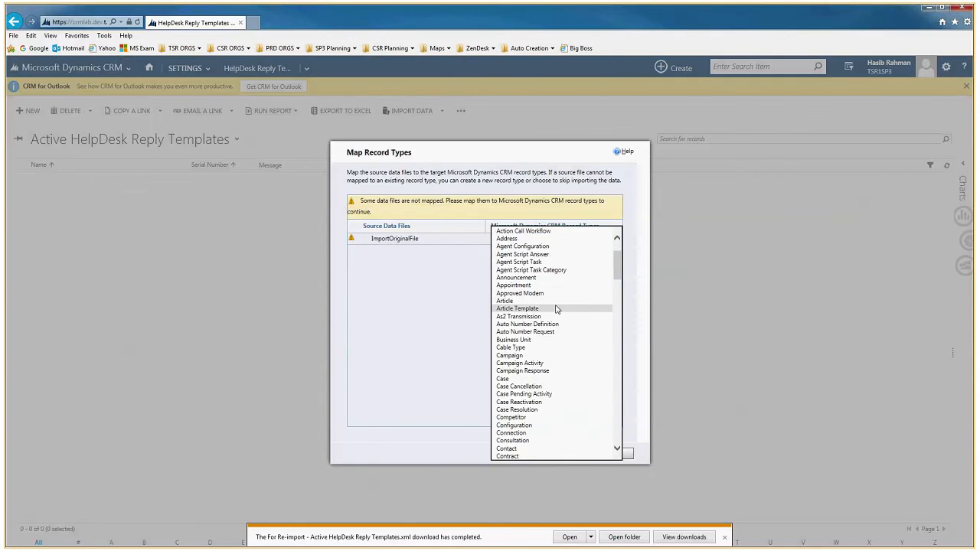
scroll(557, 317, down, 20)
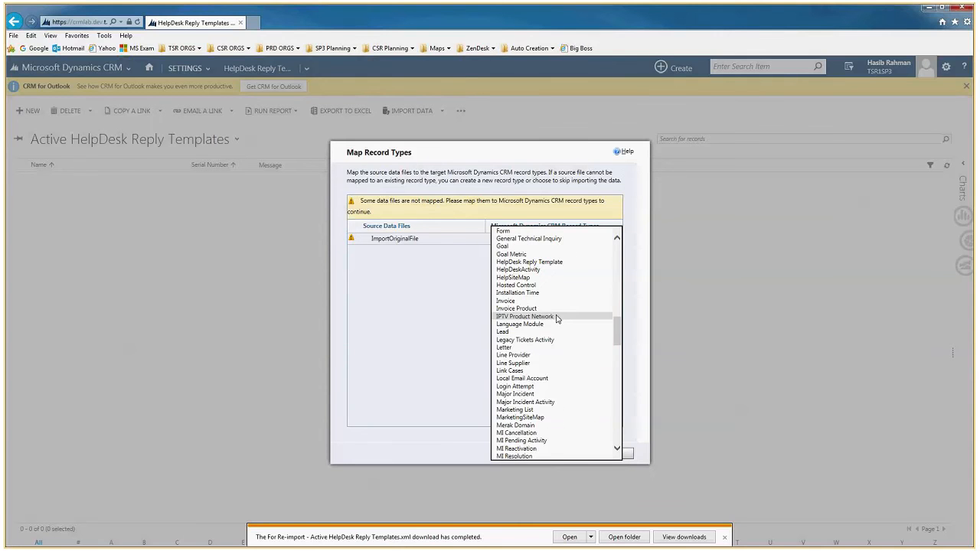
scroll(542, 342, up, 3)
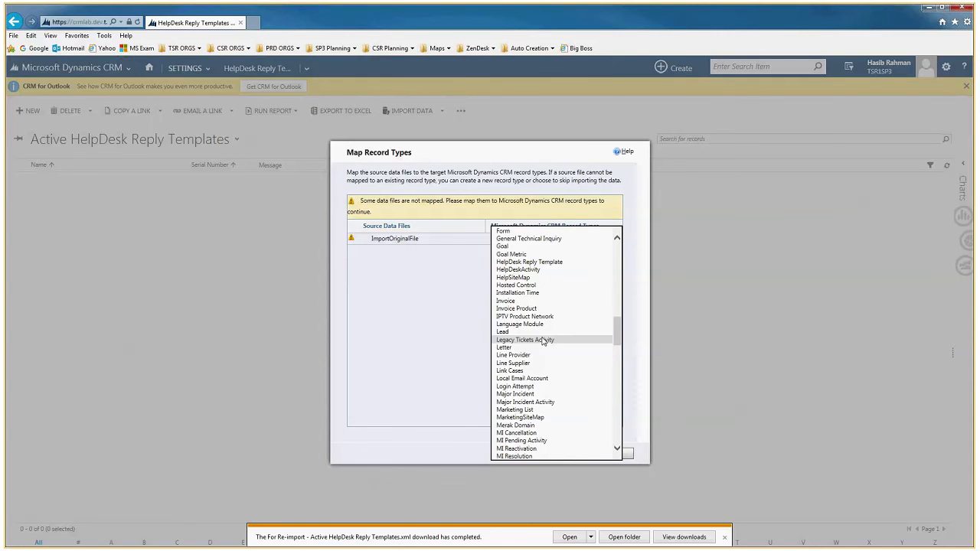
click(525, 263)
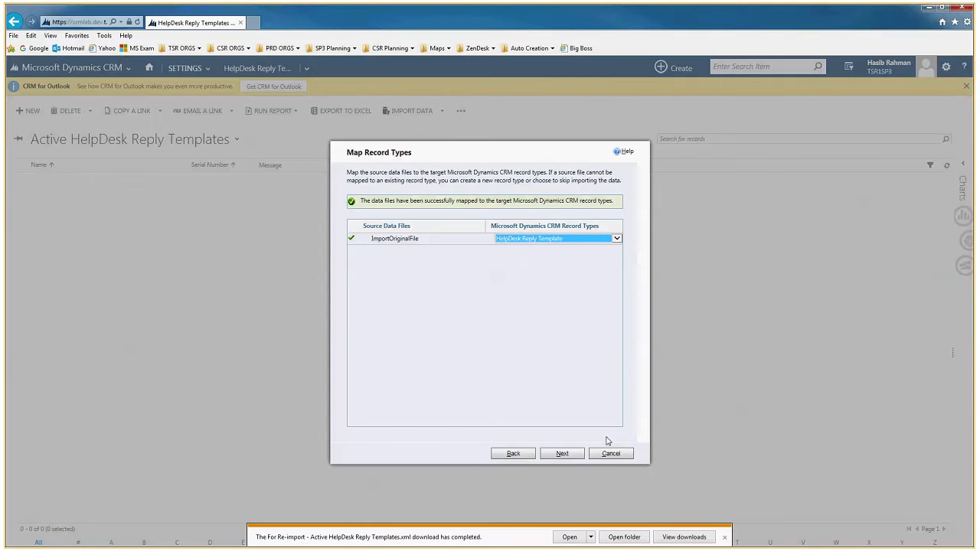
click(565, 453)
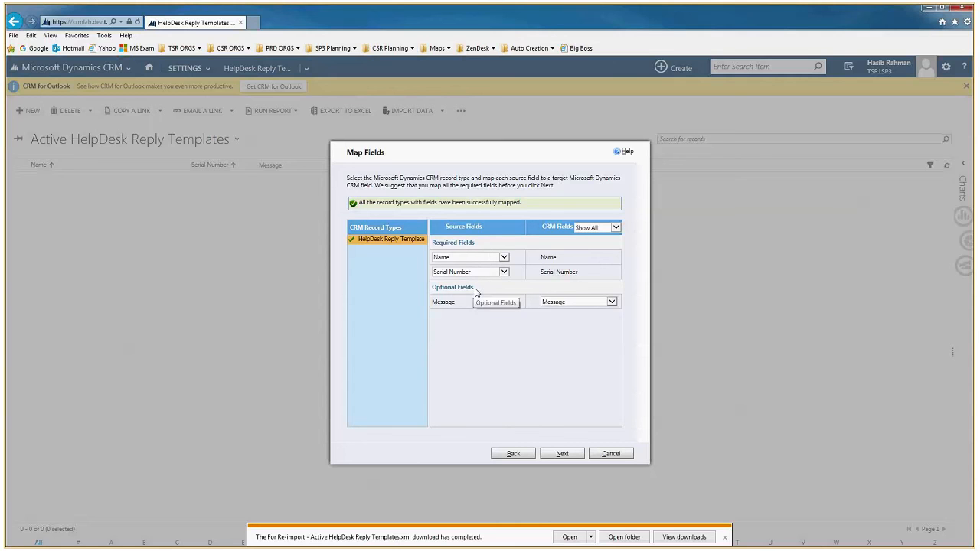
Accept the field mappings and submit the data for import with duplicates disallowed and the default owner.
click(563, 454)
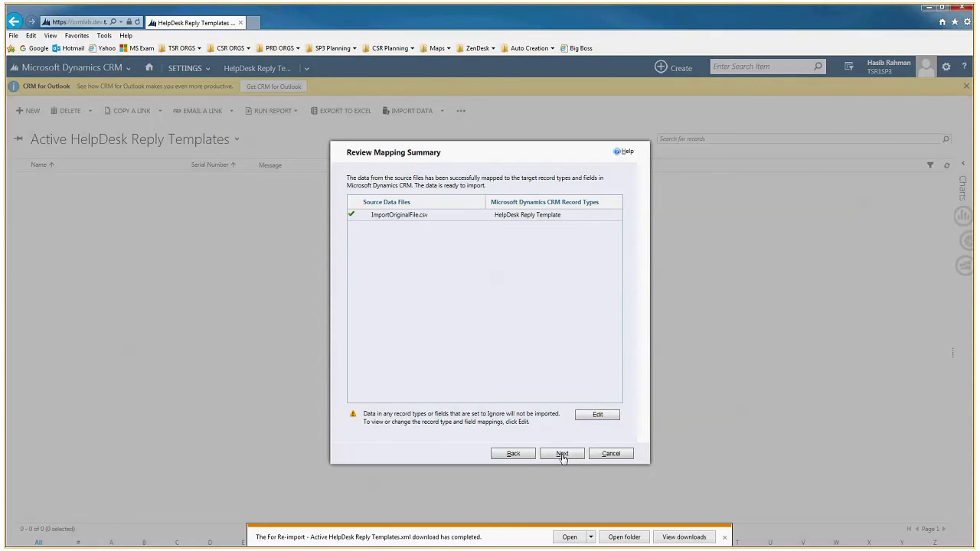
click(563, 455)
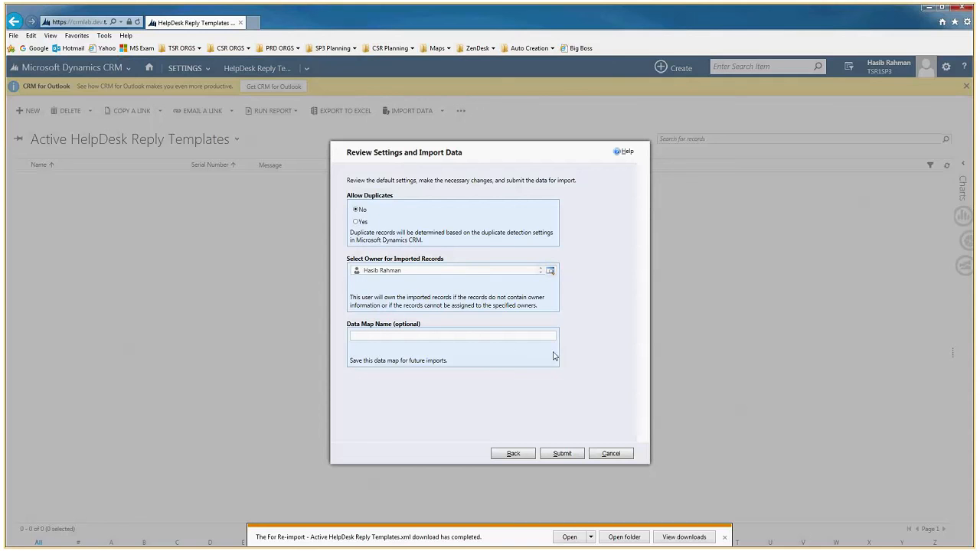
click(558, 456)
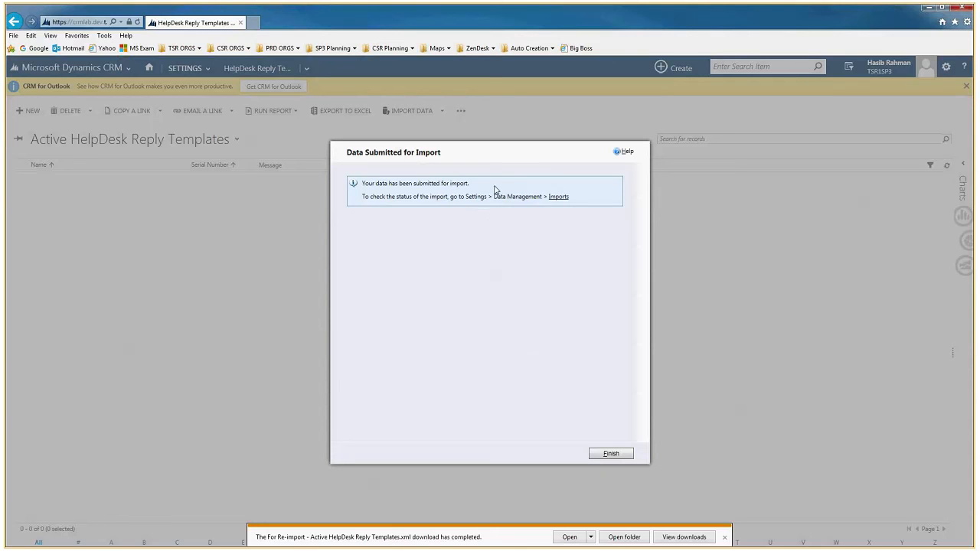
Open the Imports list in a maximized window and refresh it to check the status of the ImportOriginalFile.csv import.
click(560, 197)
click(559, 198)
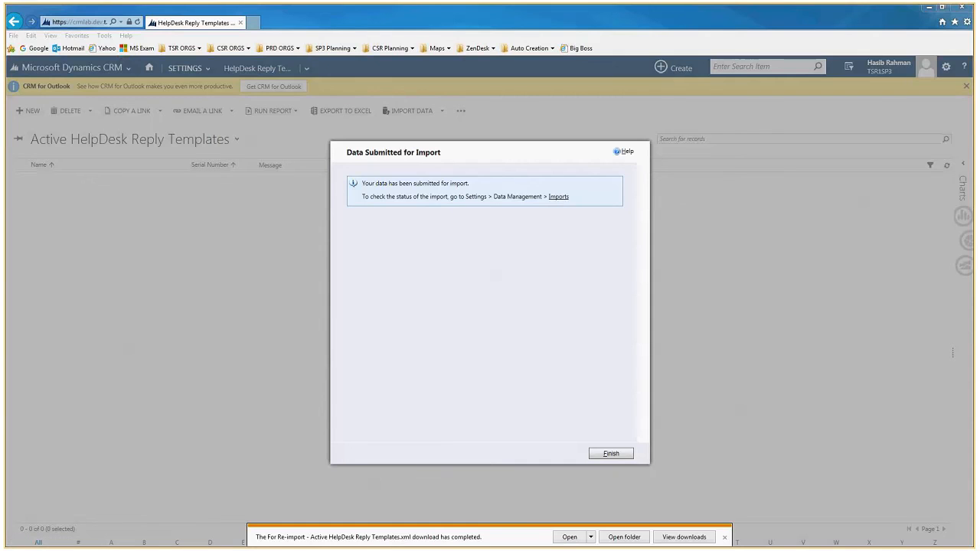
double_click(580, 178)
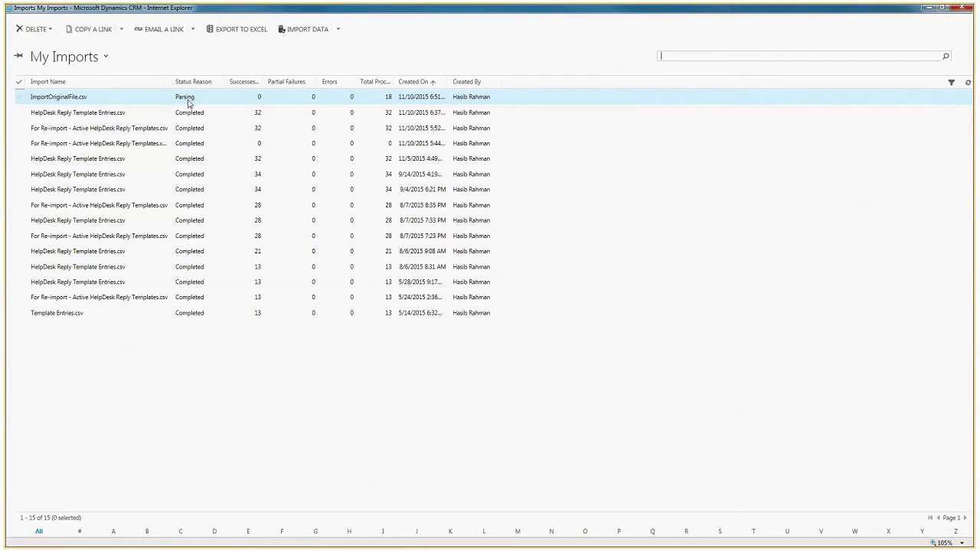
key(F5)
key(F5)
key(F5)
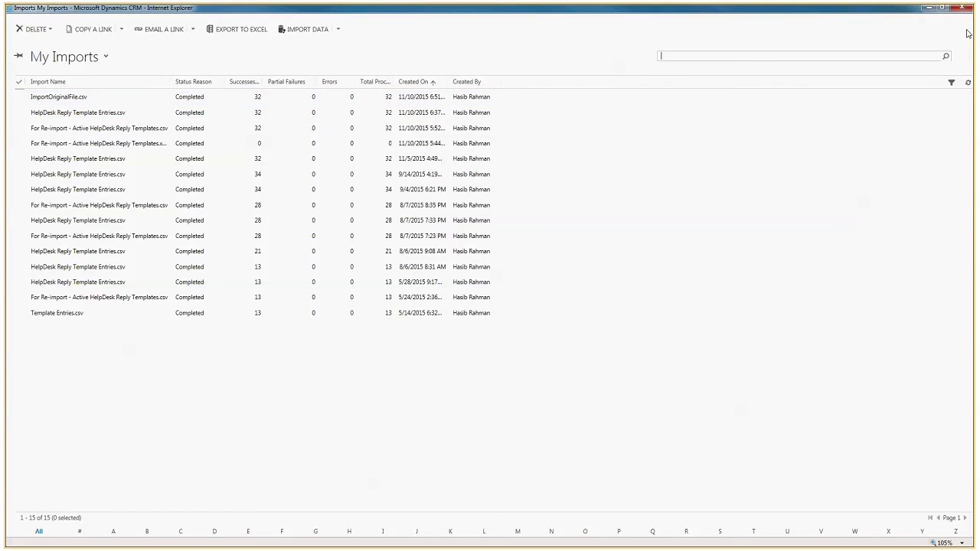
Close the My Imports window and finish the import wizard.
double_click(902, 10)
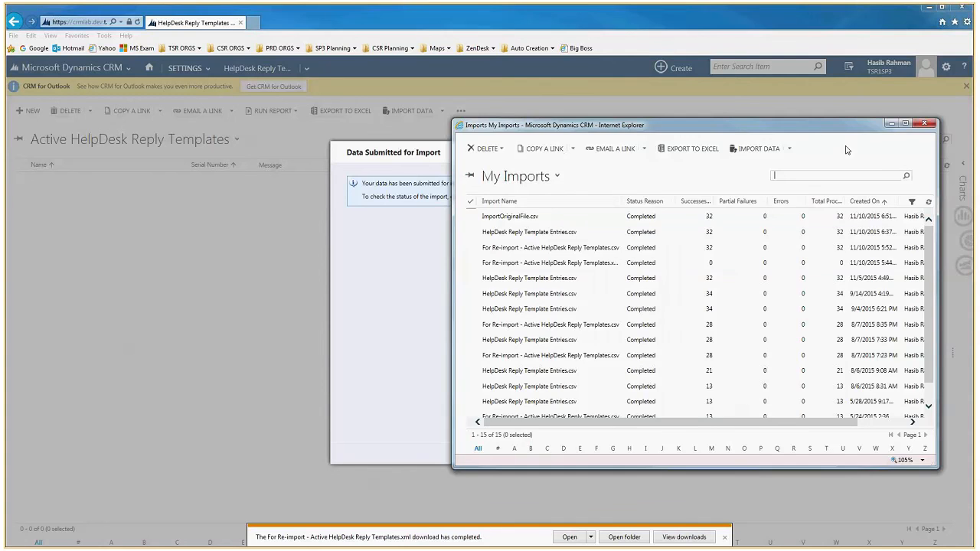
click(924, 124)
click(612, 454)
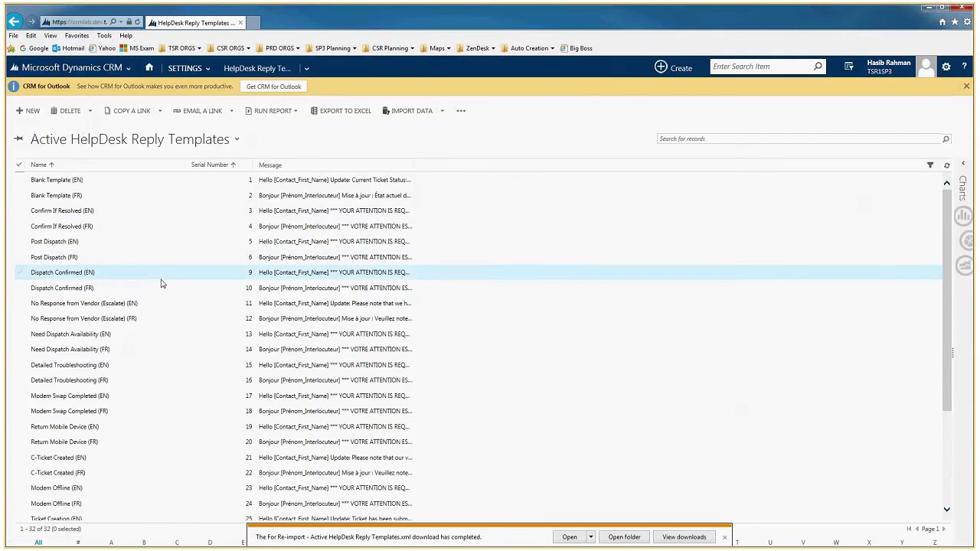
Look through the imported reply templates and open the Blank Template (EN) record.
scroll(76, 351, down, 1)
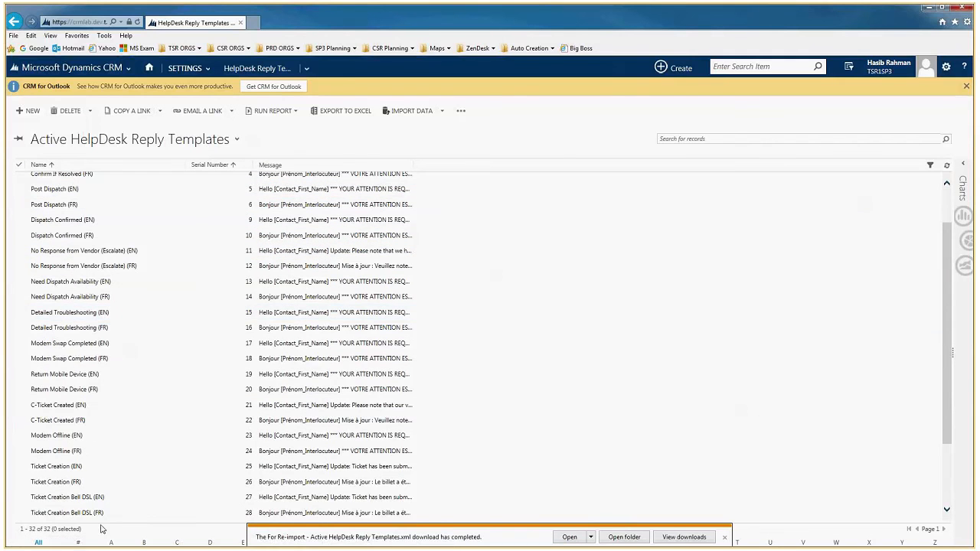
scroll(121, 394, up, 1)
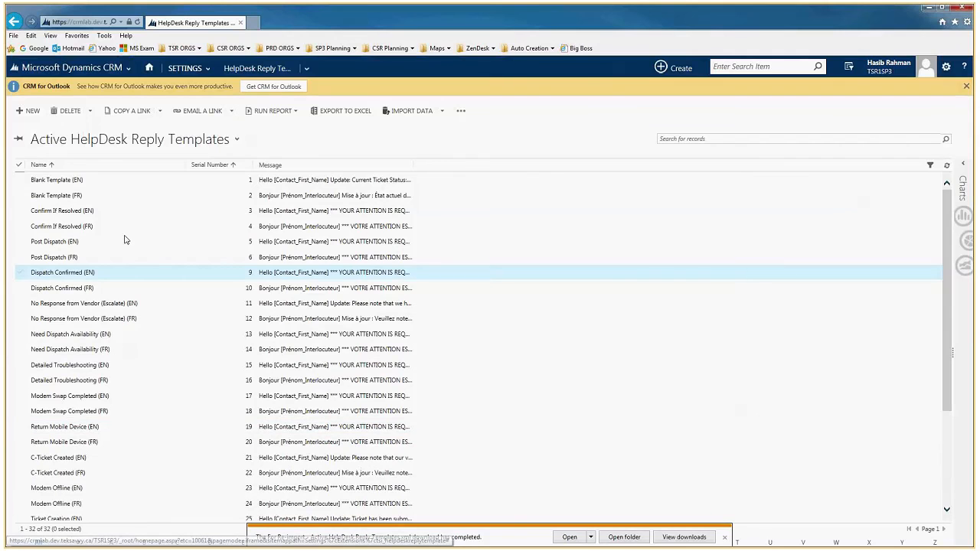
click(57, 180)
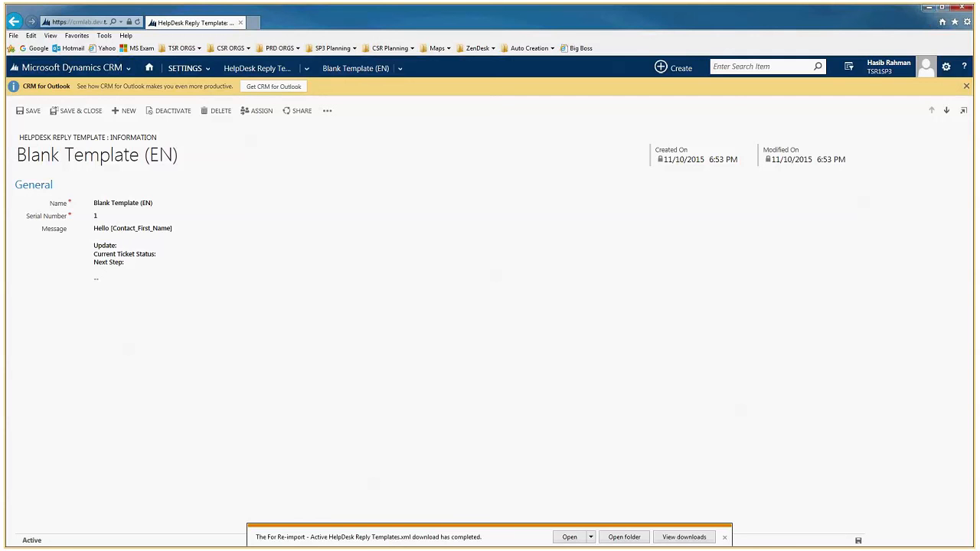
key(super+d)
key(super+d)
key(alt+Tab)
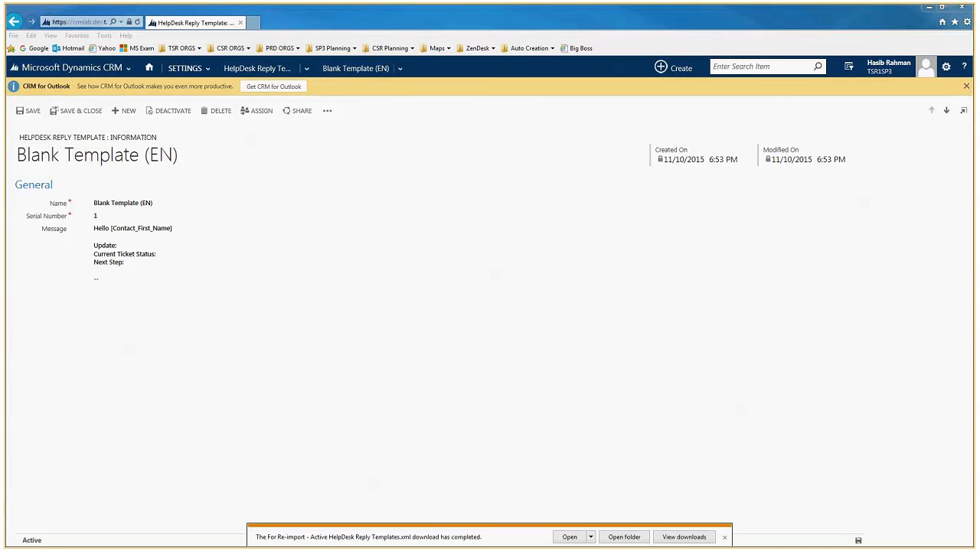